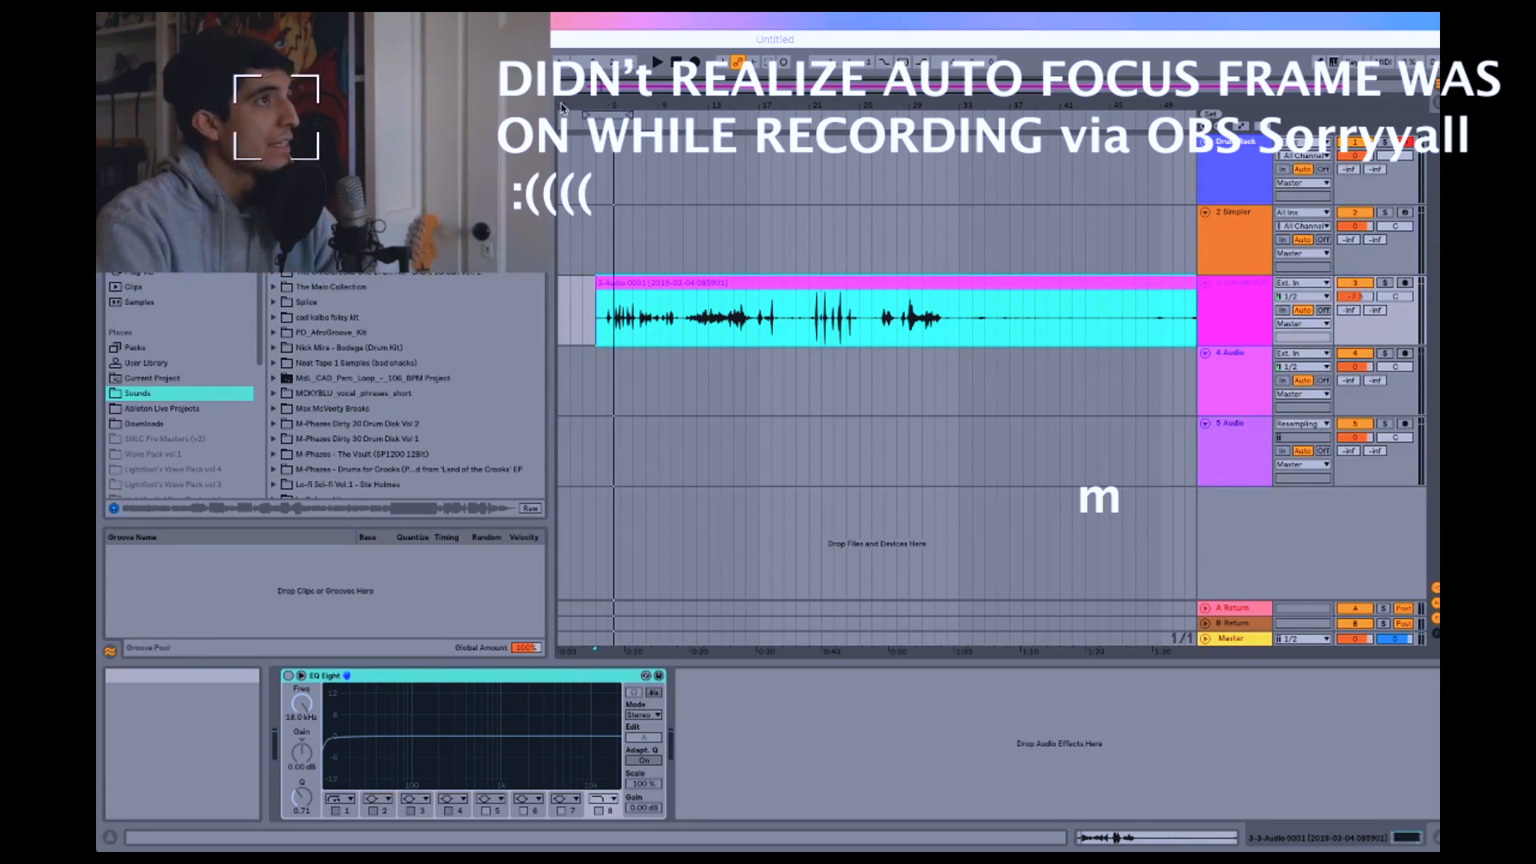
Audition the short percussive sounds in the opening bars of the long recording on the third track
{"action": "left_click_drag", "start_coordinate": [608, 106], "coordinate": [646, 232]}
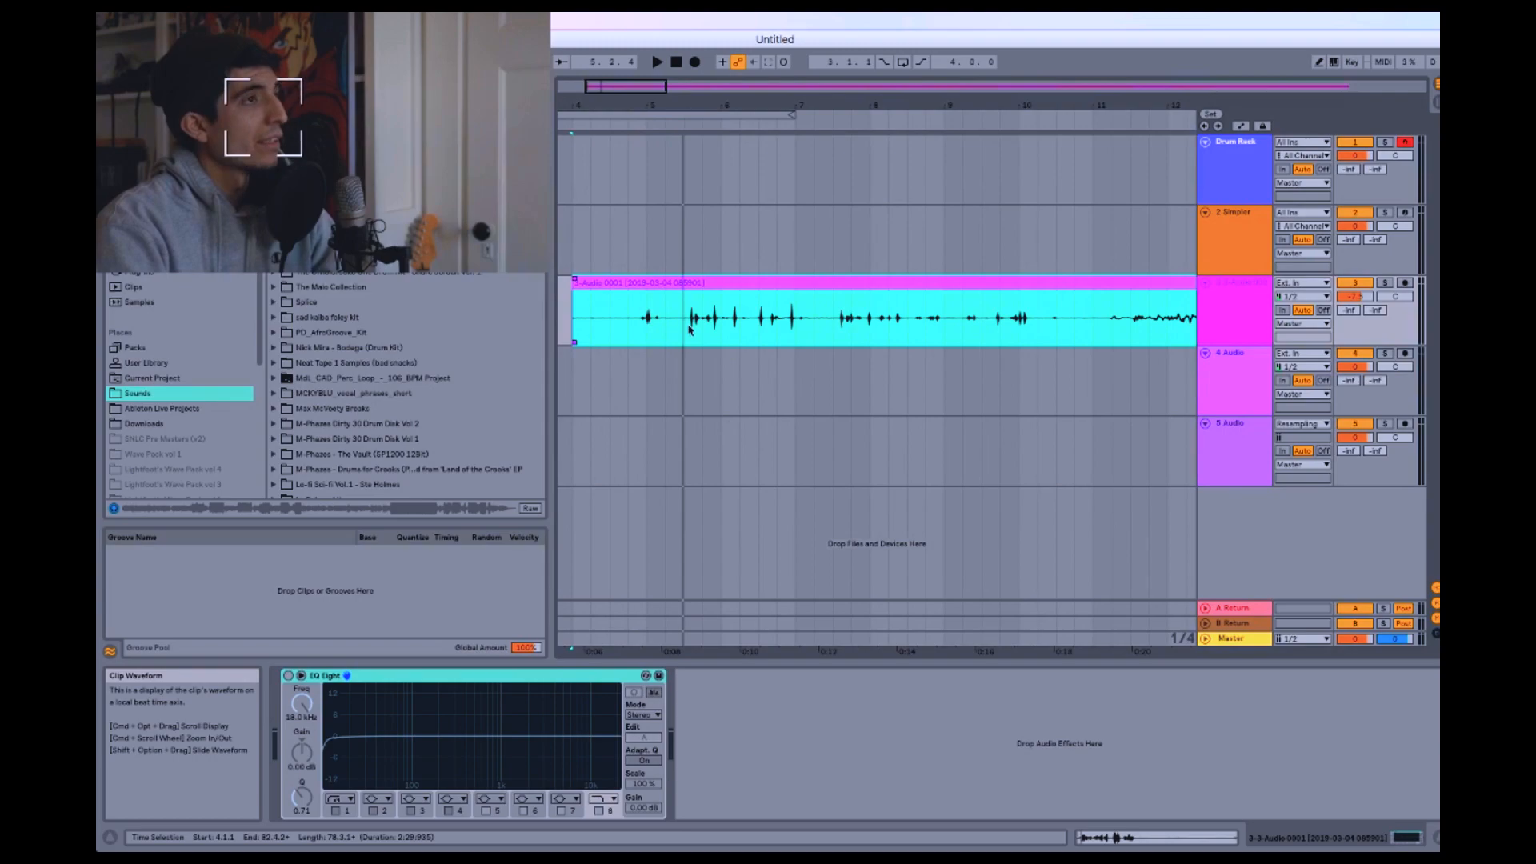
{"action": "left_click", "coordinate": [734, 324]}
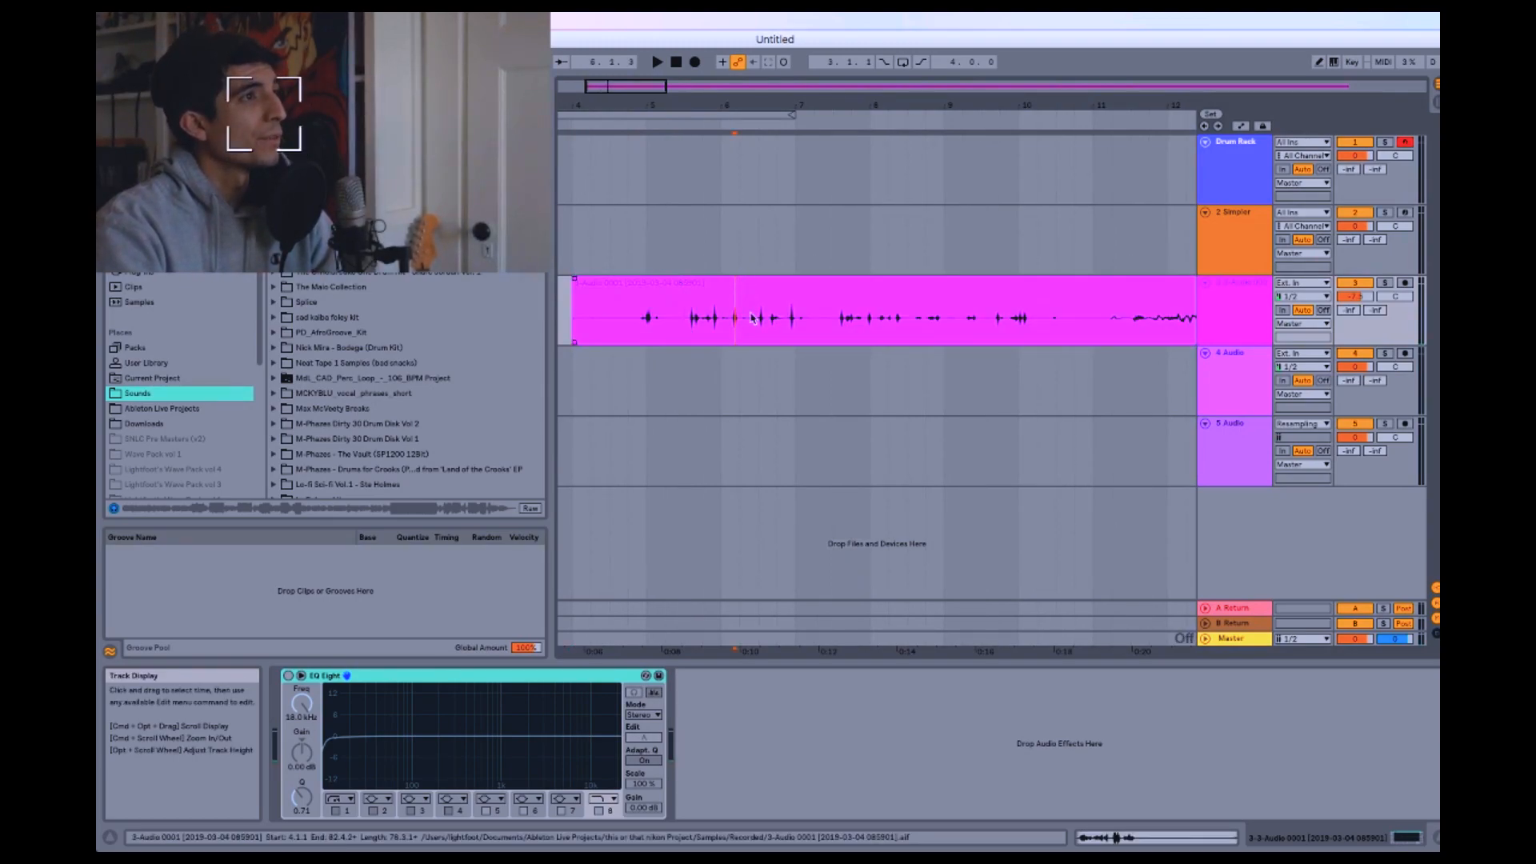
{"action": "left_click", "coordinate": [758, 331]}
{"action": "key", "text": "space"}
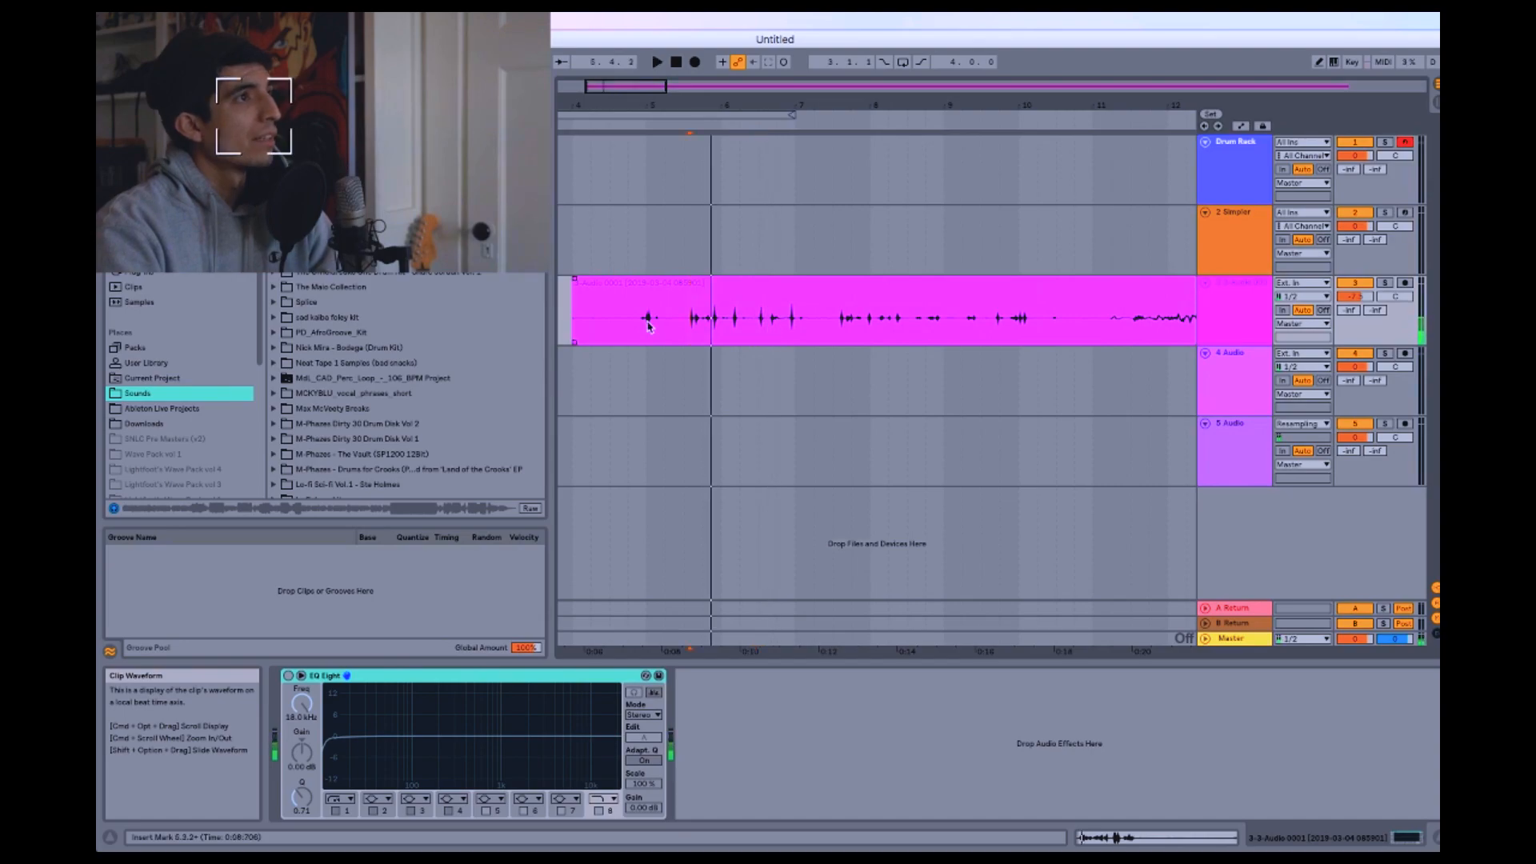
{"action": "left_click", "coordinate": [649, 327]}
{"action": "key", "text": "space"}
{"action": "key", "text": "space"}
{"action": "mouse_move", "coordinate": [795, 104]}
{"action": "left_mouse_down"}
{"action": "mouse_move", "coordinate": [512, 101]}
{"action": "mouse_move", "coordinate": [489, 80]}
{"action": "left_mouse_up"}
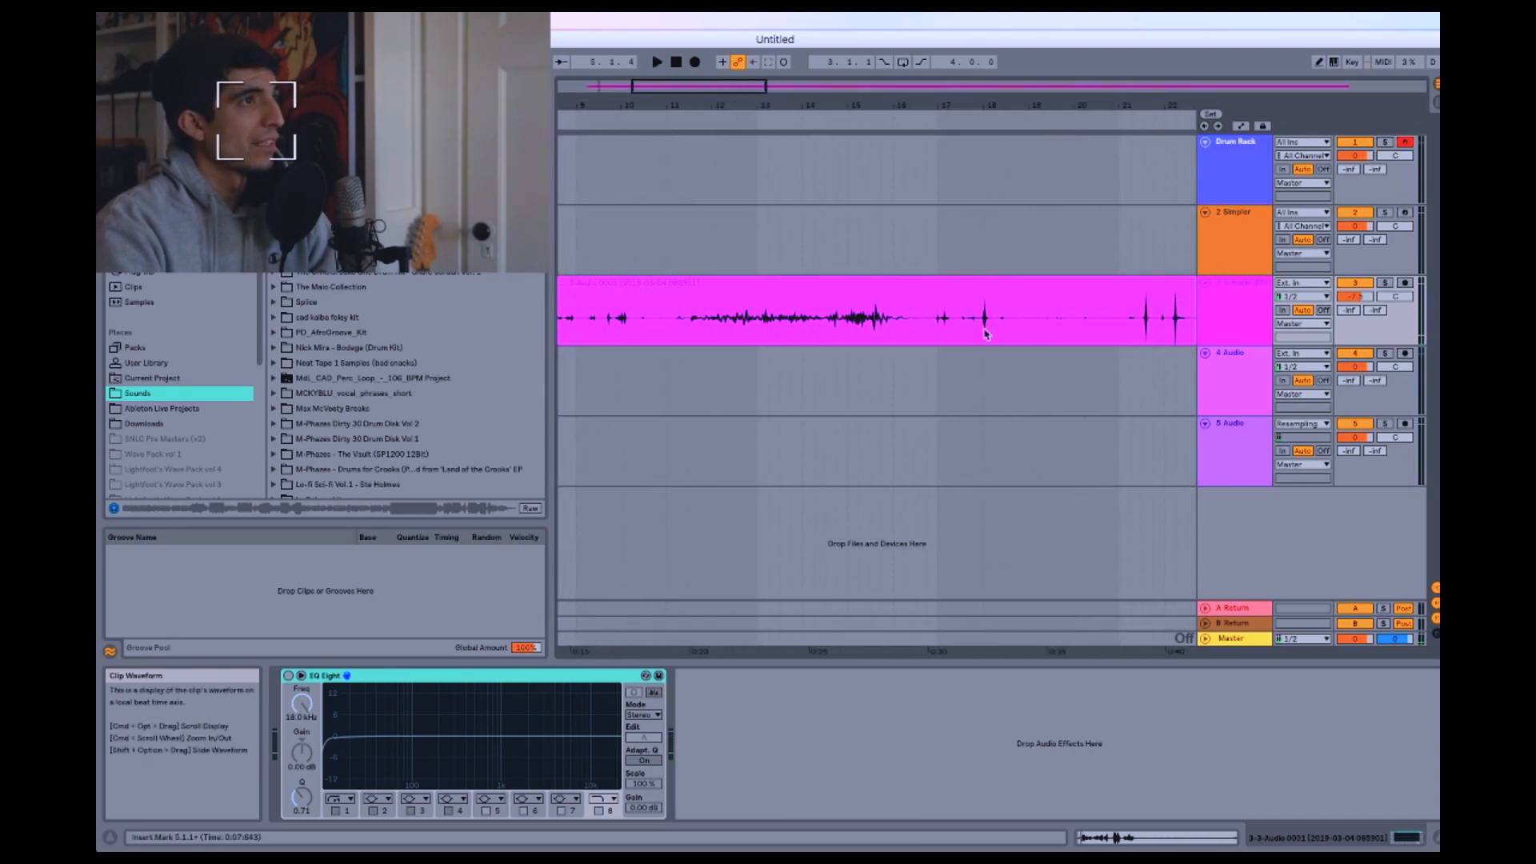
Check the sounds from about bar 17 onward and delete the rest of the recording from 25.4.3 to its end
{"action": "key", "text": "space"}
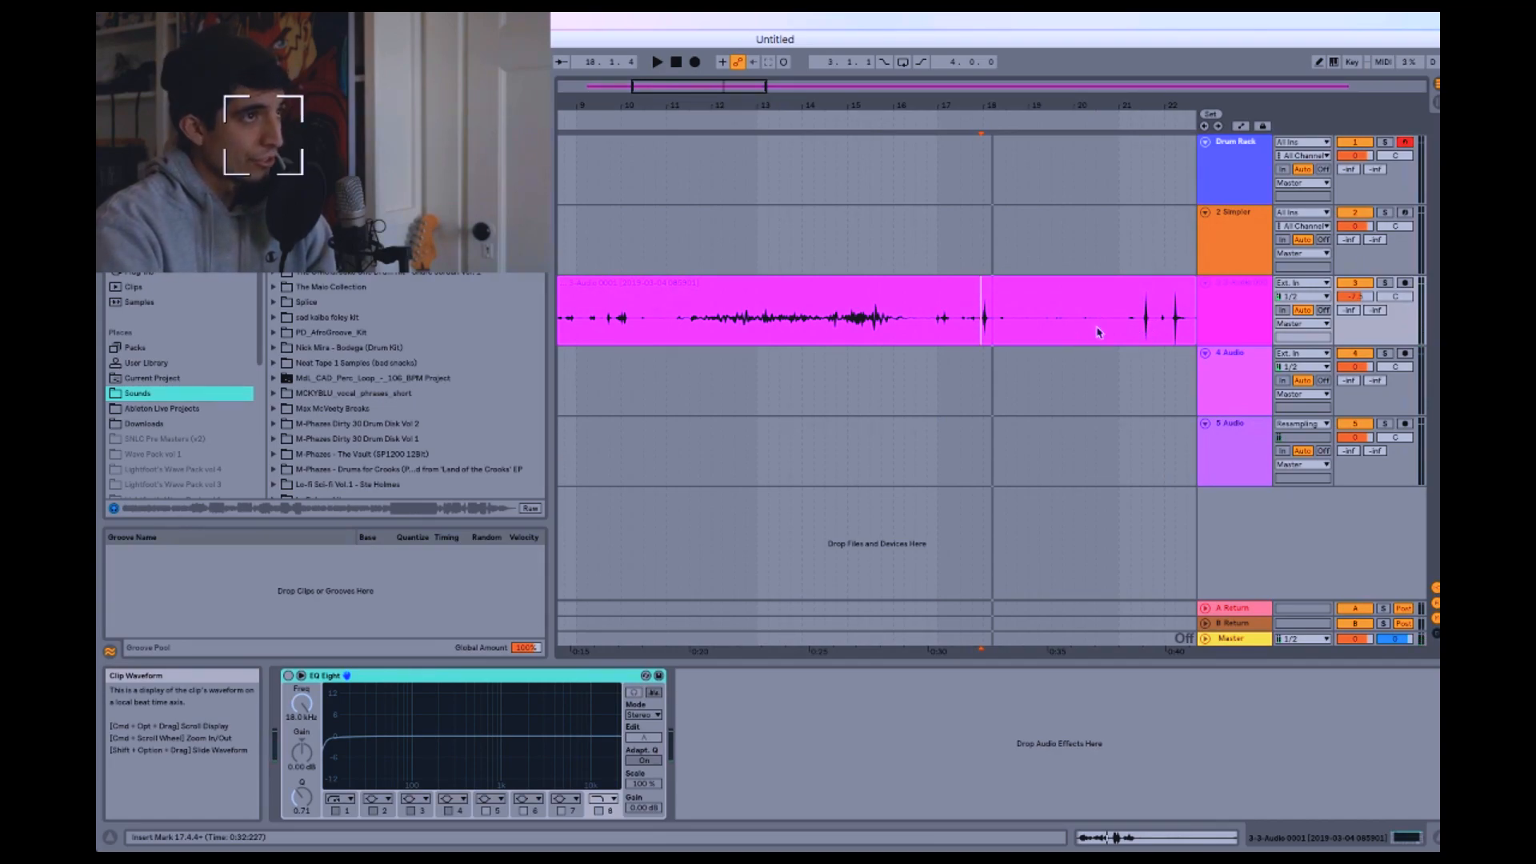
{"action": "left_click", "coordinate": [1144, 333]}
{"action": "key", "text": "space"}
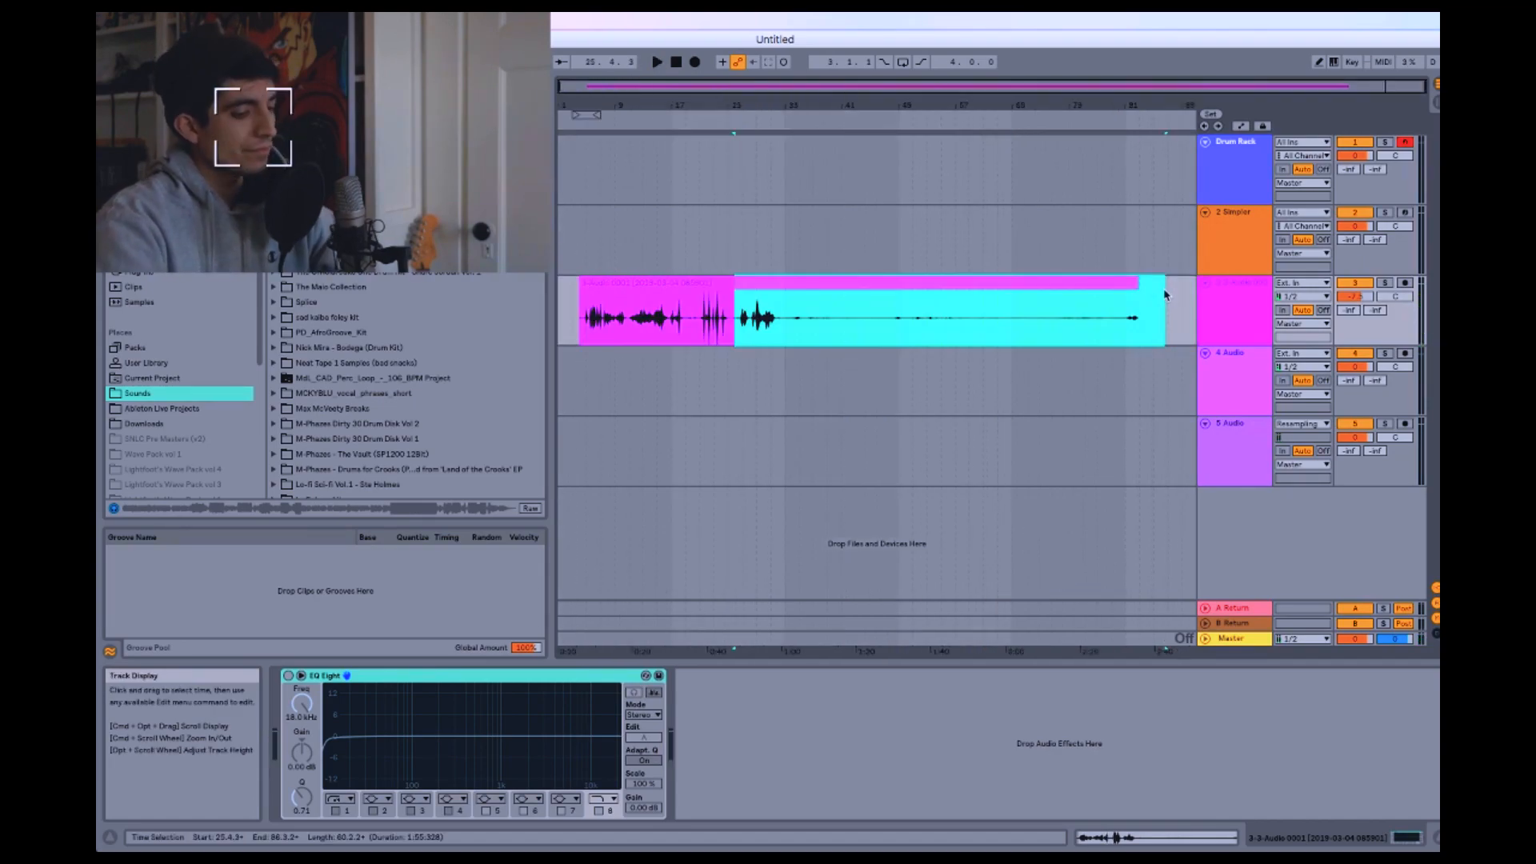
{"action": "key", "text": "Delete"}
Compare the individual hits between bars 5 and 9 by ear and locate the one just before bar 7
{"action": "left_click_drag", "start_coordinate": [585, 104], "coordinate": [584, 182]}
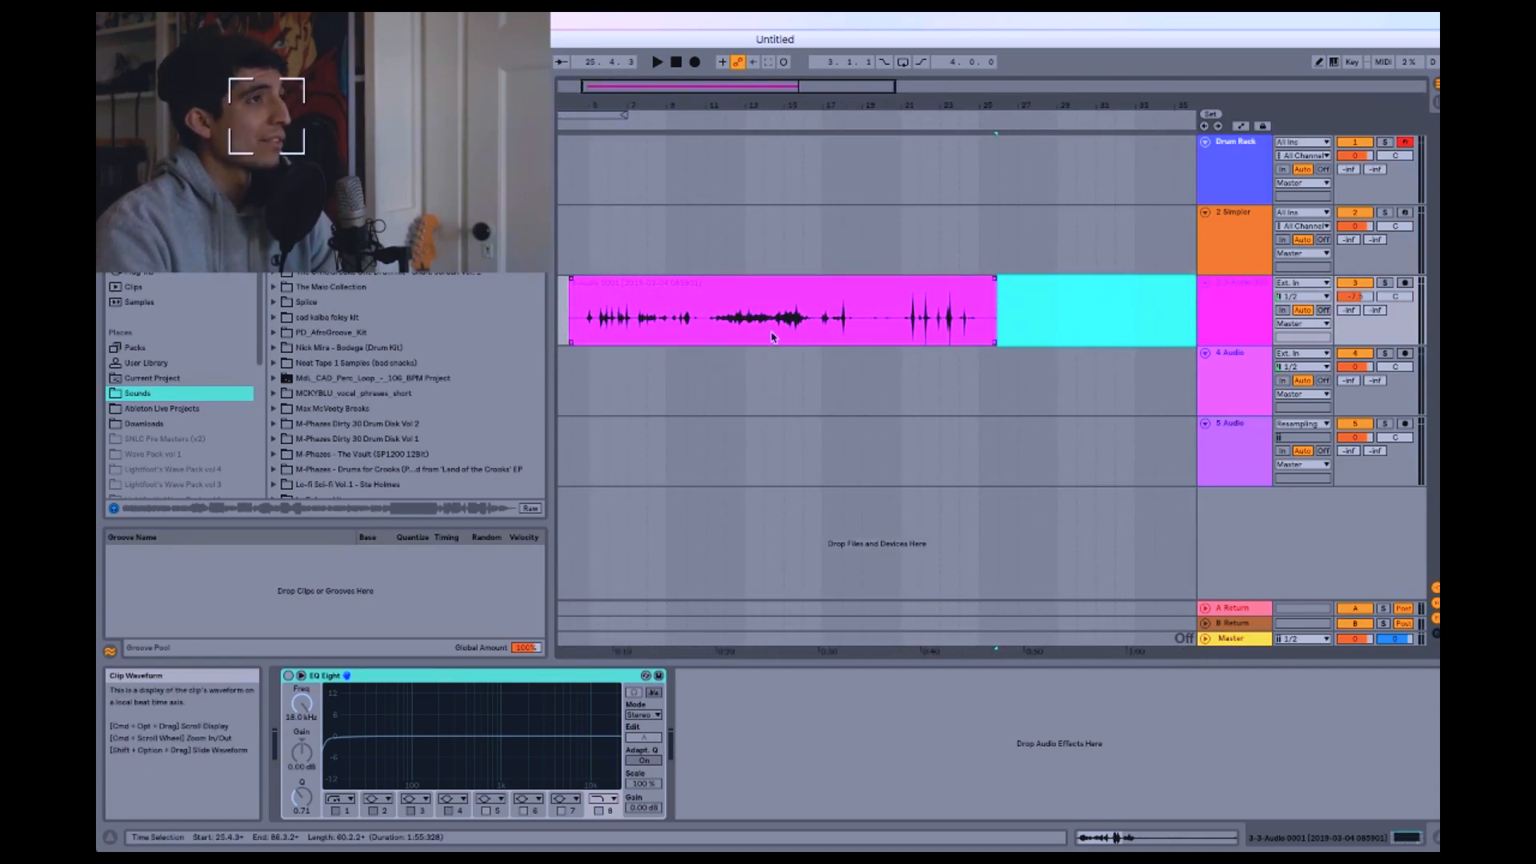
{"action": "left_click", "coordinate": [602, 329]}
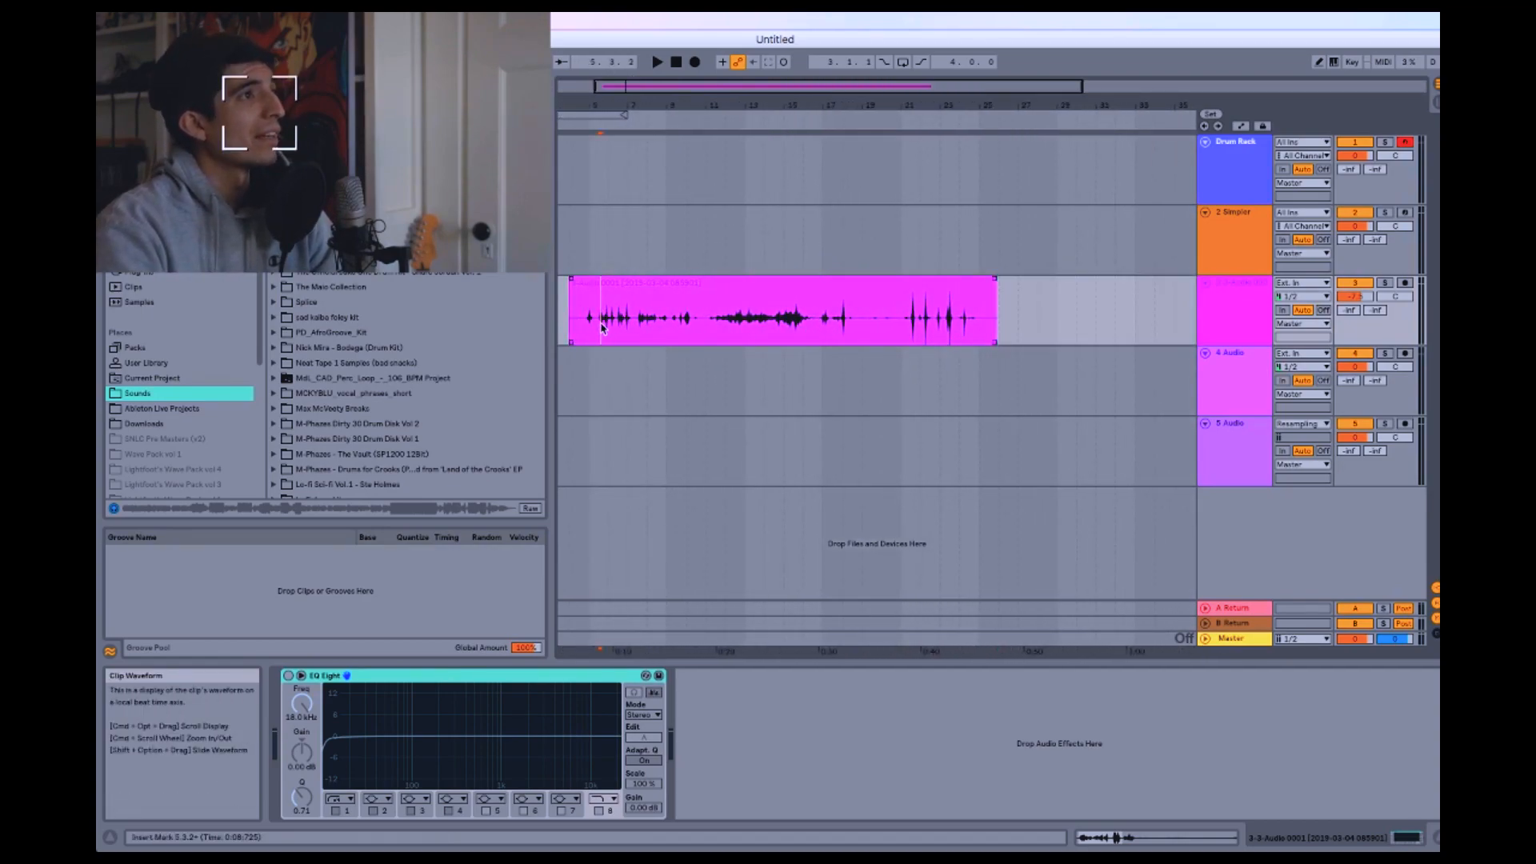
{"action": "mouse_move", "coordinate": [578, 105]}
{"action": "left_mouse_down"}
{"action": "mouse_move", "coordinate": [578, 200]}
{"action": "mouse_move", "coordinate": [609, 106]}
{"action": "left_mouse_up"}
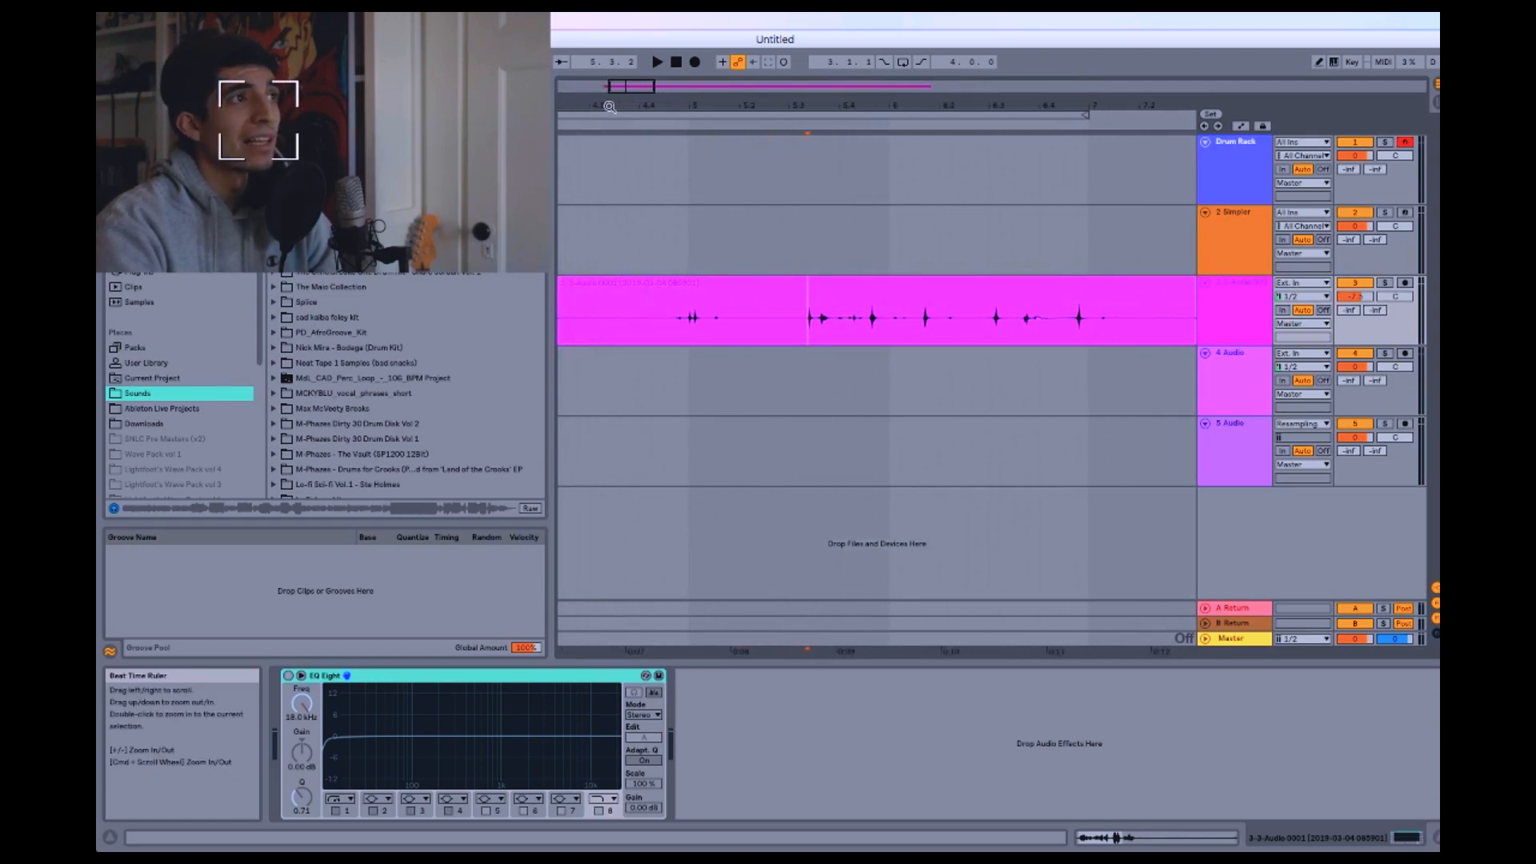
{"action": "key", "text": "space"}
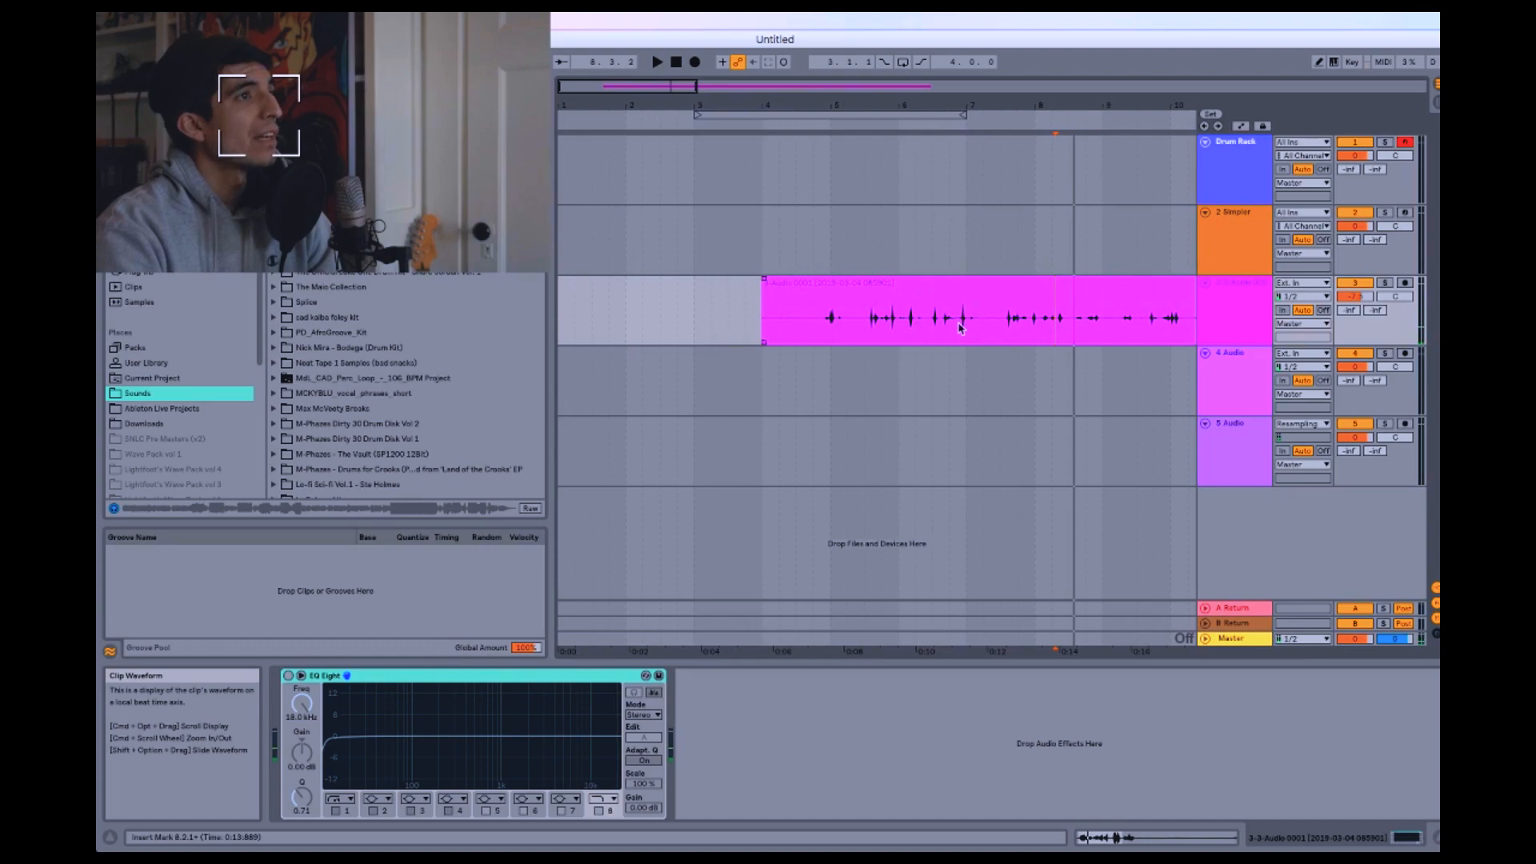
{"action": "left_click", "coordinate": [960, 328]}
{"action": "key", "text": "space"}
{"action": "key", "text": "space"}
{"action": "left_click_drag", "start_coordinate": [963, 106], "coordinate": [1044, 305]}
{"action": "left_click", "coordinate": [1117, 334]}
{"action": "key", "text": "space"}
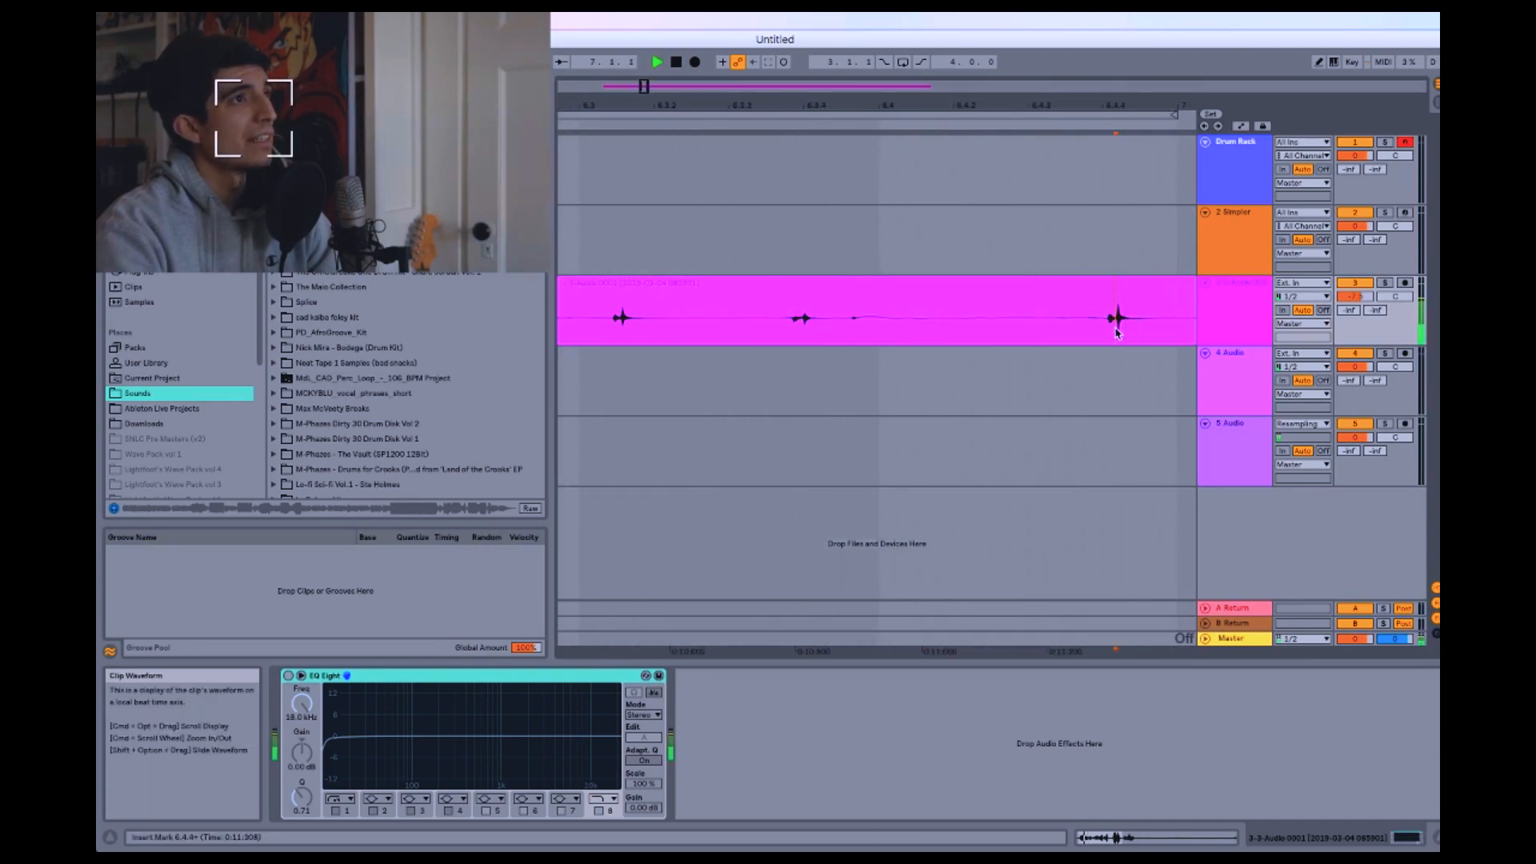
Split the recording on both sides of the hit just before bar 7 to isolate it as its own clip
{"action": "left_click_drag", "start_coordinate": [1107, 105], "coordinate": [1107, 56]}
{"action": "left_click_drag", "start_coordinate": [1107, 320], "coordinate": [1125, 320]}
{"action": "key", "text": "super+e"}
{"action": "left_click", "coordinate": [1152, 285]}
{"action": "key", "text": "Delete"}
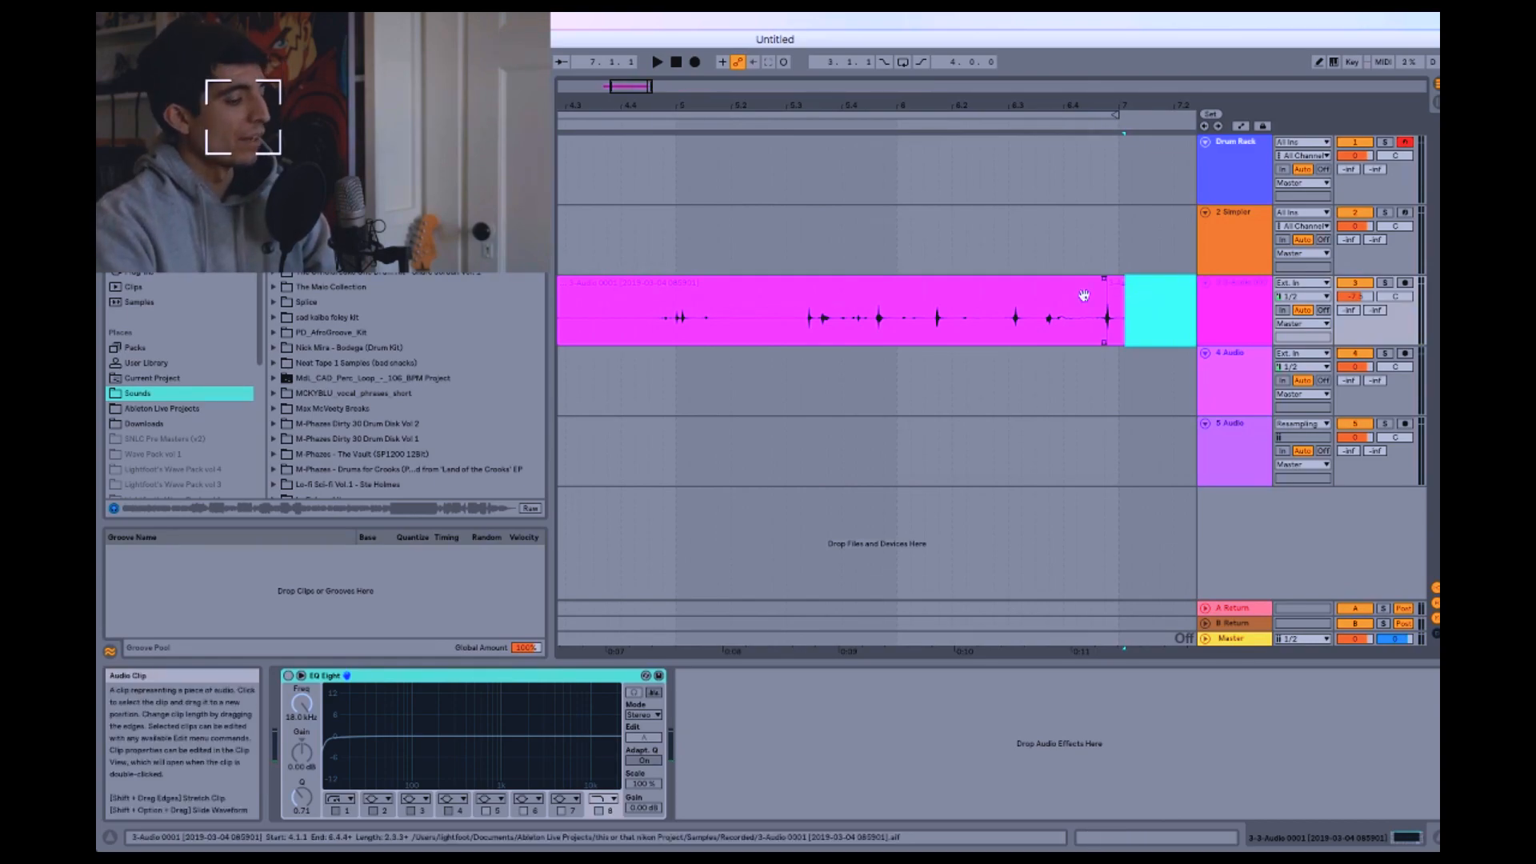
{"action": "key", "text": "super+z"}
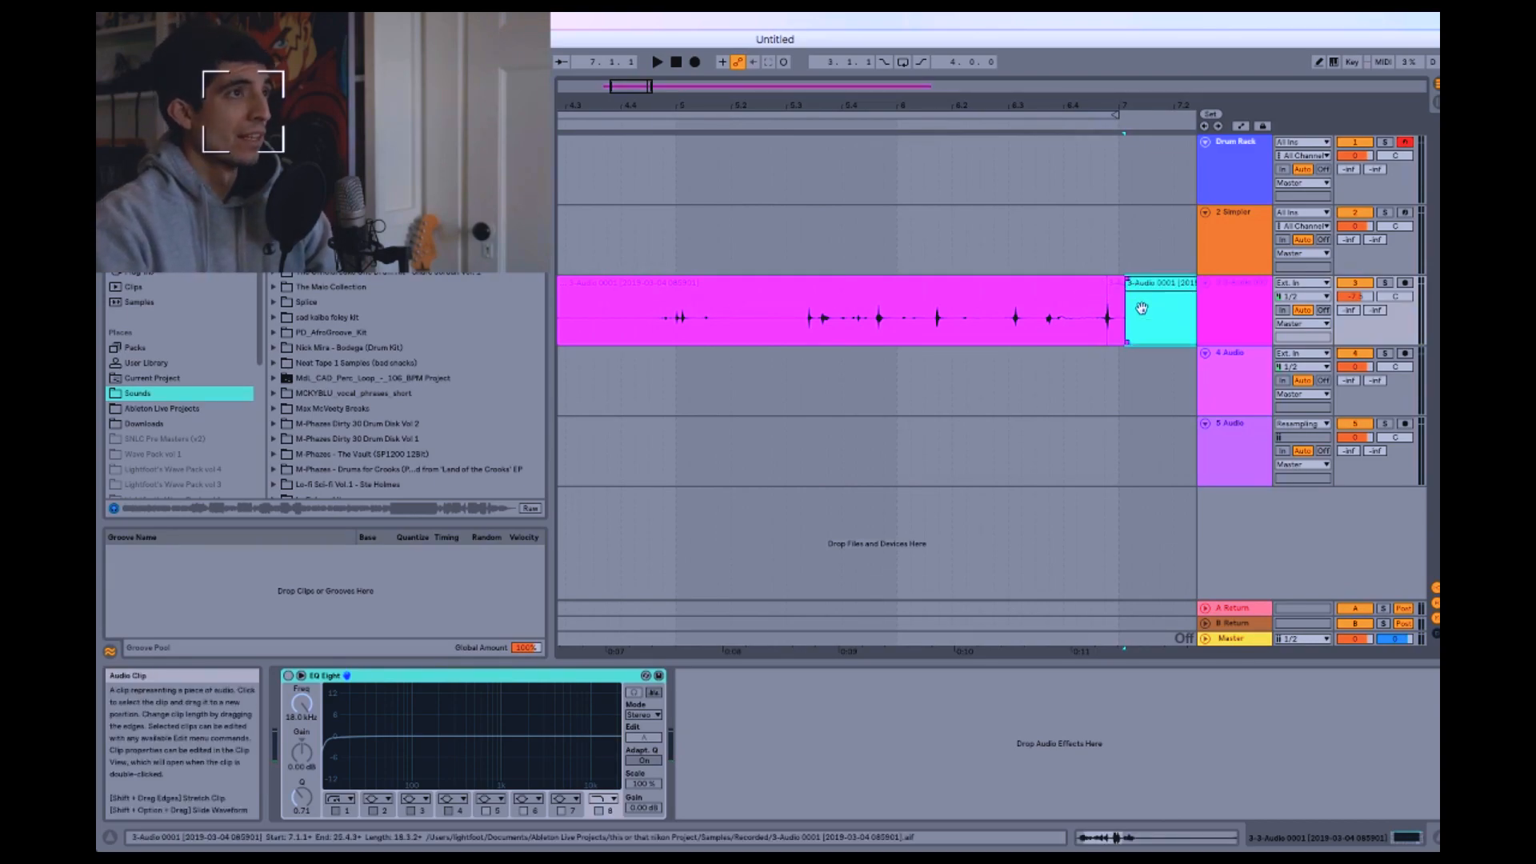
Deactivate the recording clips around the isolated hit and move the hit to the fourth track at about 5.3.4
{"action": "left_click", "coordinate": [1081, 297]}
{"action": "key", "text": "0"}
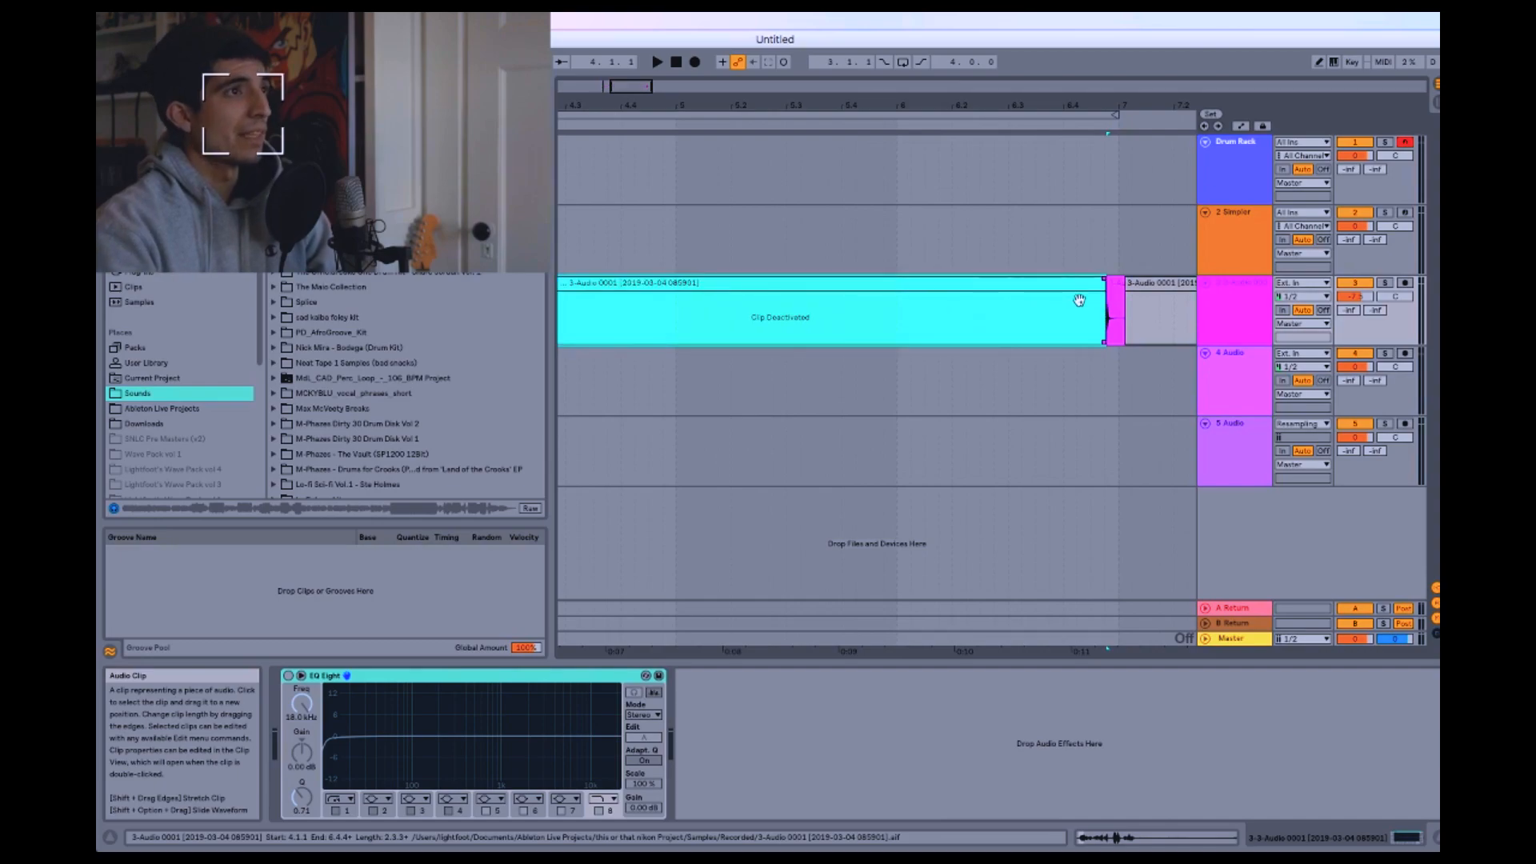
{"action": "left_click", "coordinate": [1105, 360]}
{"action": "left_click_drag", "start_coordinate": [1105, 360], "coordinate": [848, 385]}
Delete the leftover tail after the hit on the fourth track and solo that track
{"action": "left_click", "coordinate": [914, 363]}
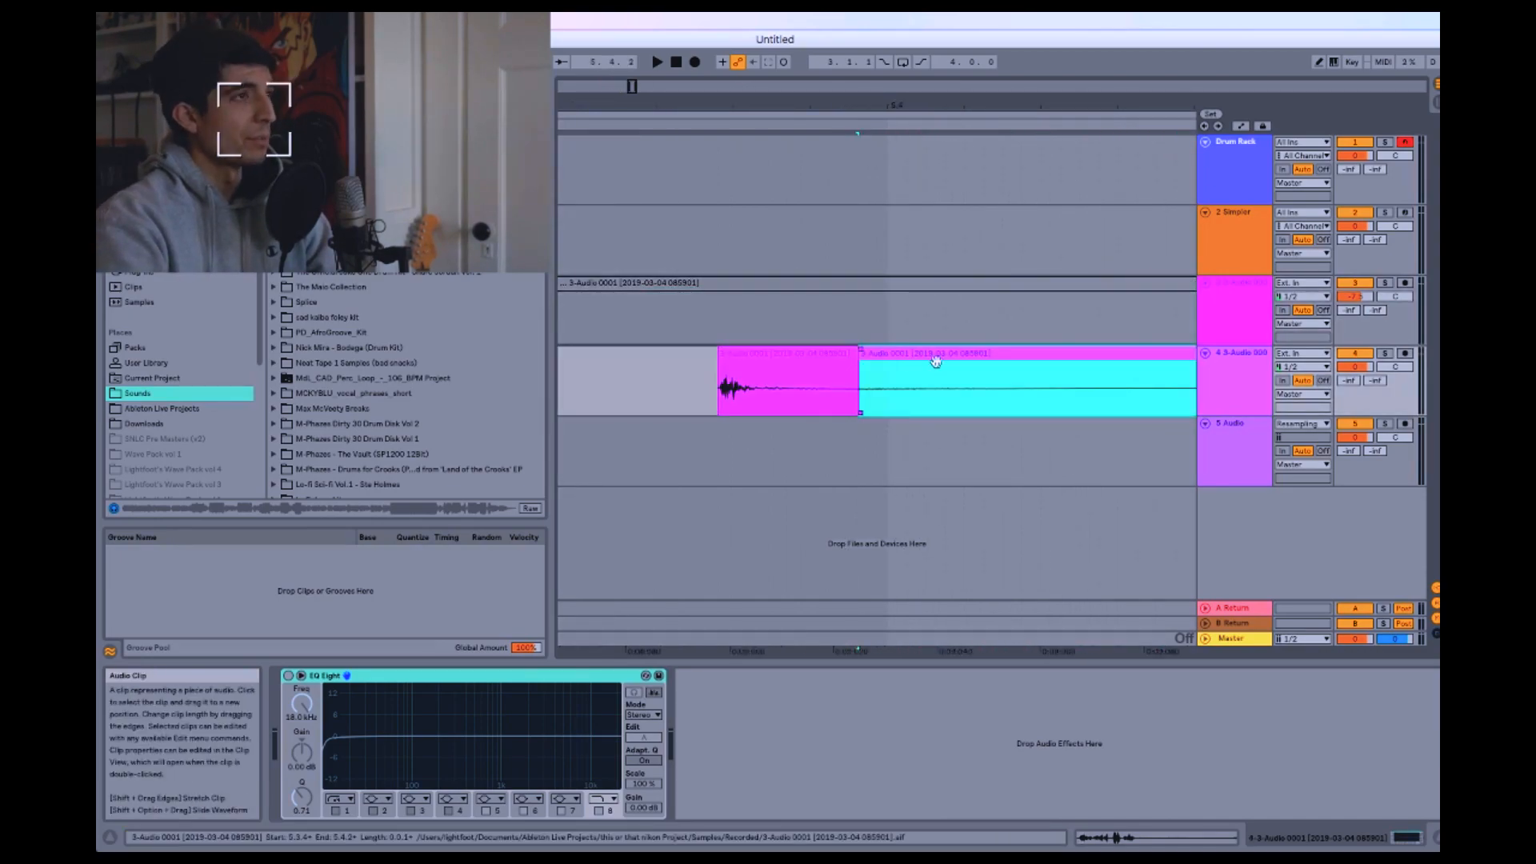
{"action": "key", "text": "Delete"}
{"action": "left_click", "coordinate": [803, 353]}
{"action": "left_click", "coordinate": [1386, 355]}
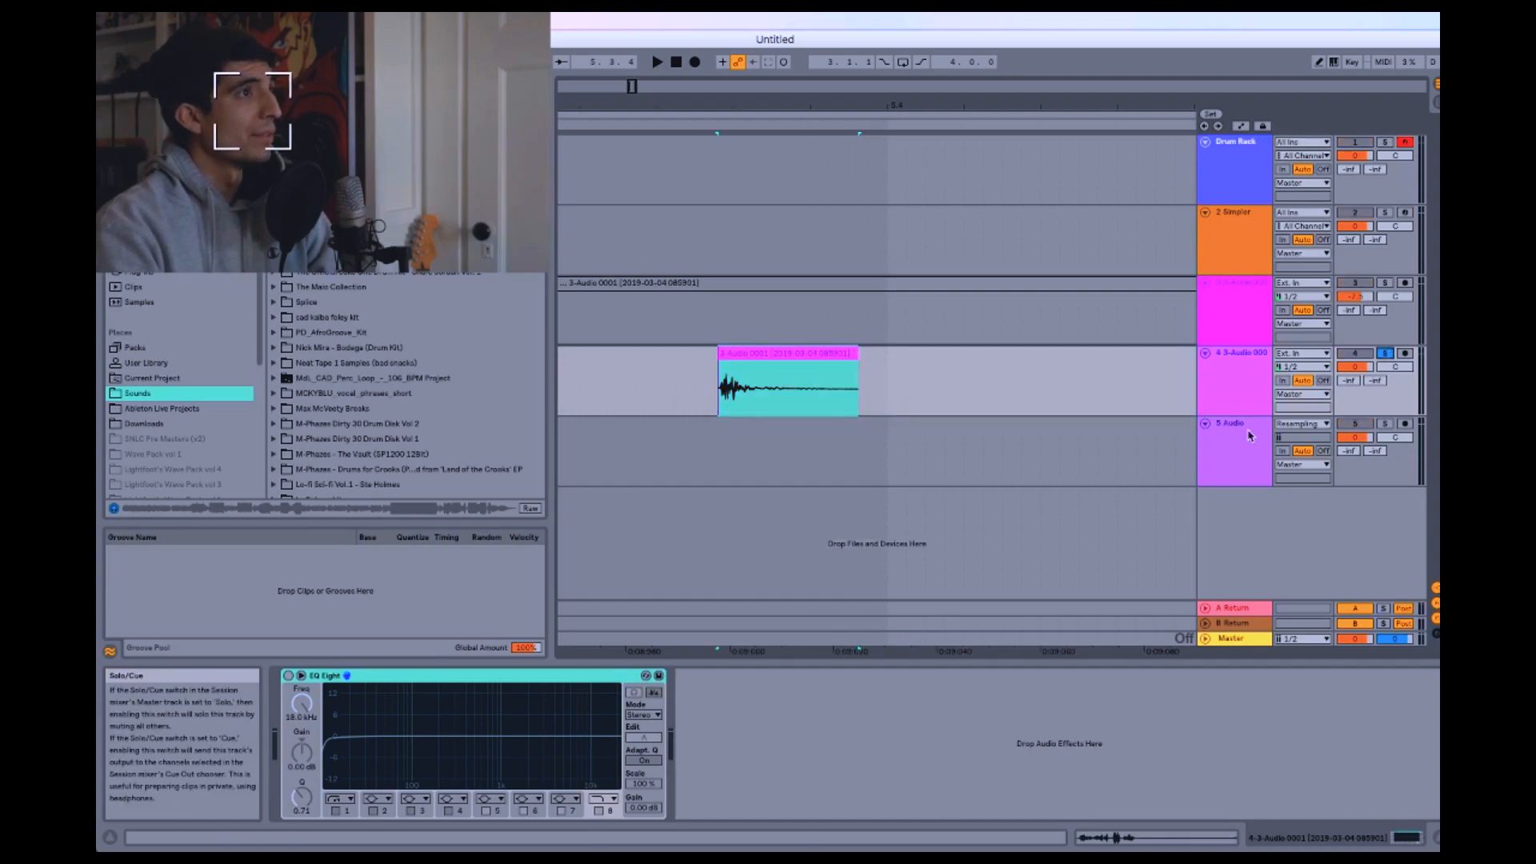
Add warp markers around the hit's transient, move the last marker later to stretch the hit, and audition it
{"action": "double_click", "coordinate": [742, 396]}
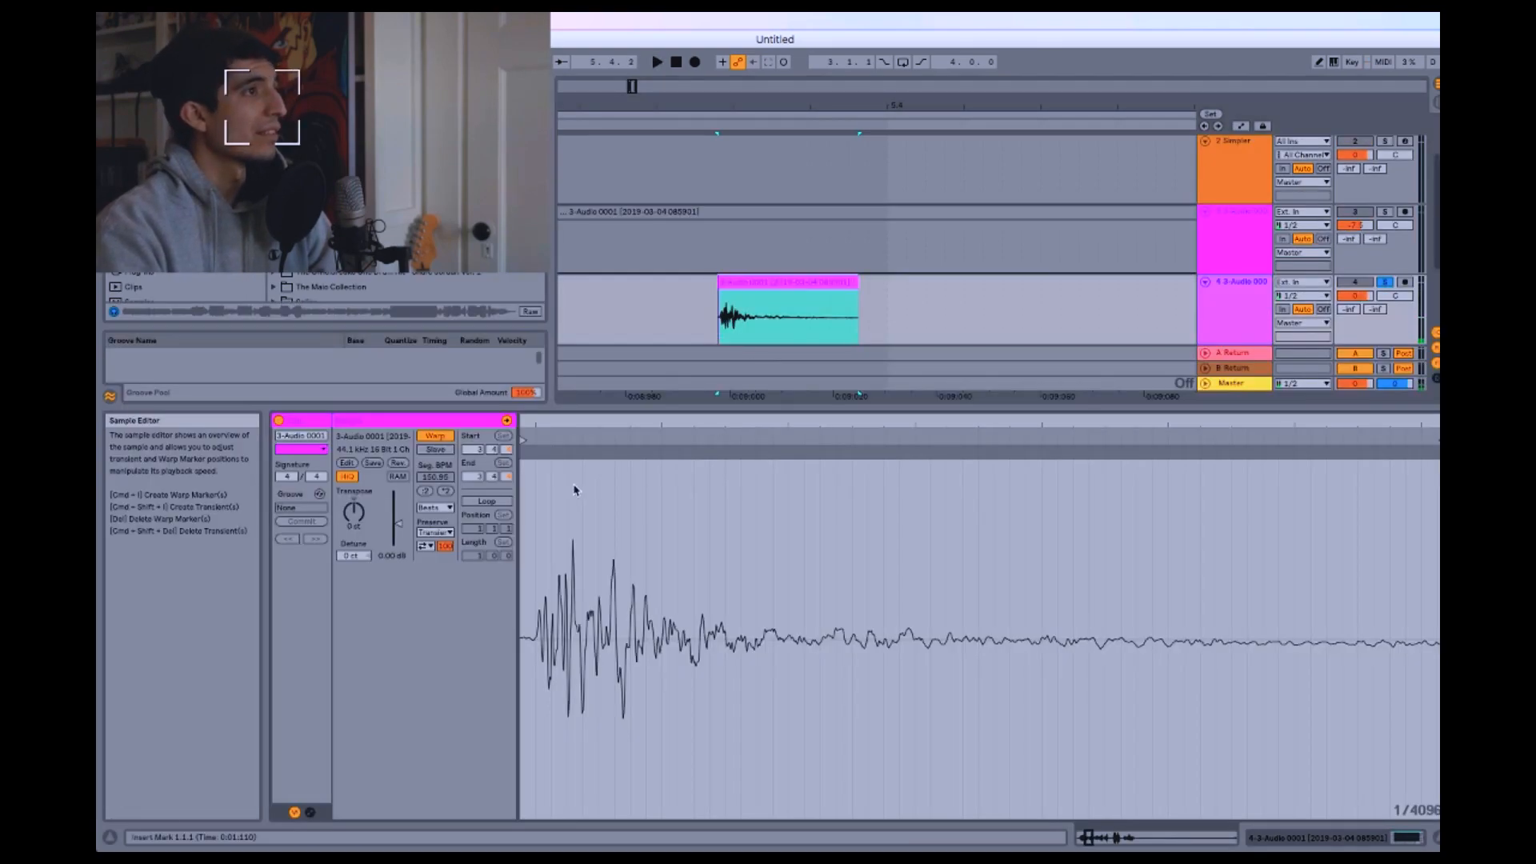
{"action": "double_click", "coordinate": [535, 456]}
{"action": "double_click", "coordinate": [988, 450]}
{"action": "double_click", "coordinate": [1105, 451]}
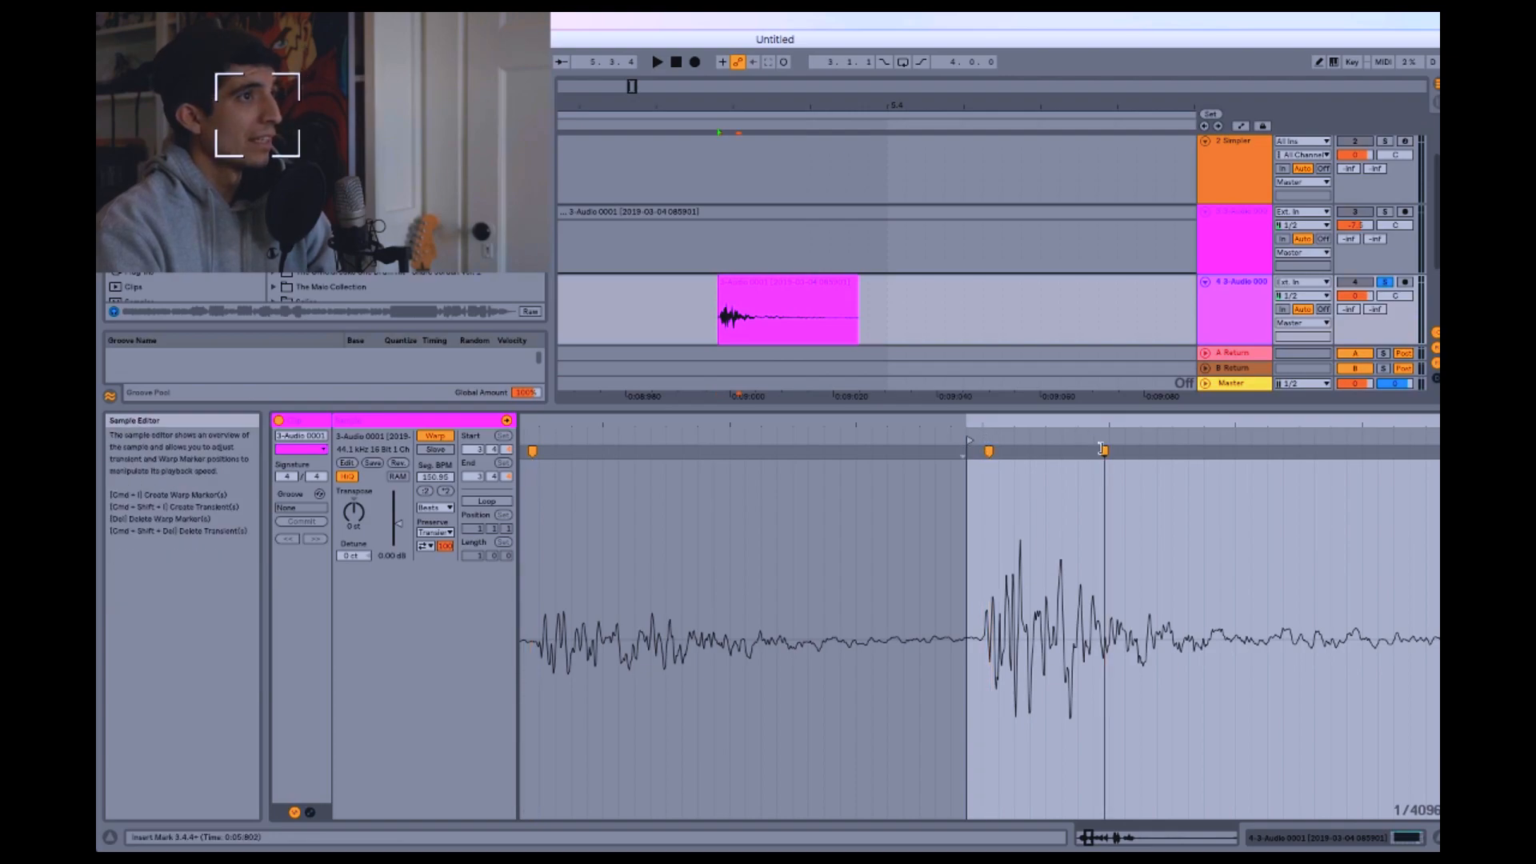
{"action": "left_click_drag", "start_coordinate": [1105, 450], "coordinate": [1268, 448]}
{"action": "left_click", "coordinate": [795, 298]}
{"action": "key", "text": "space"}
{"action": "key", "text": "space"}
Insert a new MIDI track with an empty Simpler directly below the track holding the hit
{"action": "left_click_drag", "start_coordinate": [736, 105], "coordinate": [736, 48]}
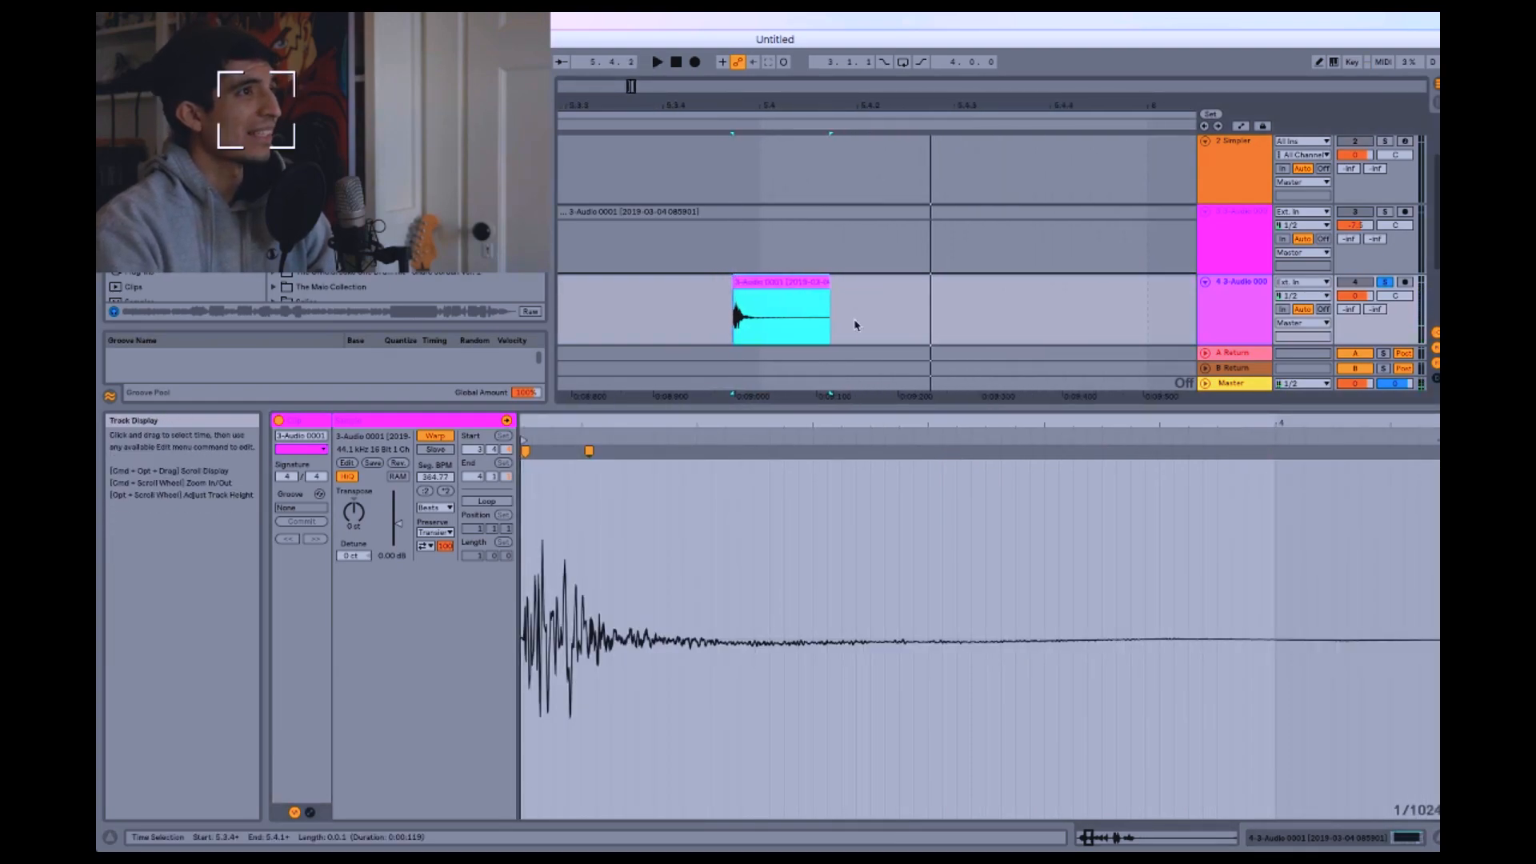
{"action": "left_click_drag", "start_coordinate": [858, 302], "coordinate": [793, 322]}
{"action": "left_click", "coordinate": [794, 322]}
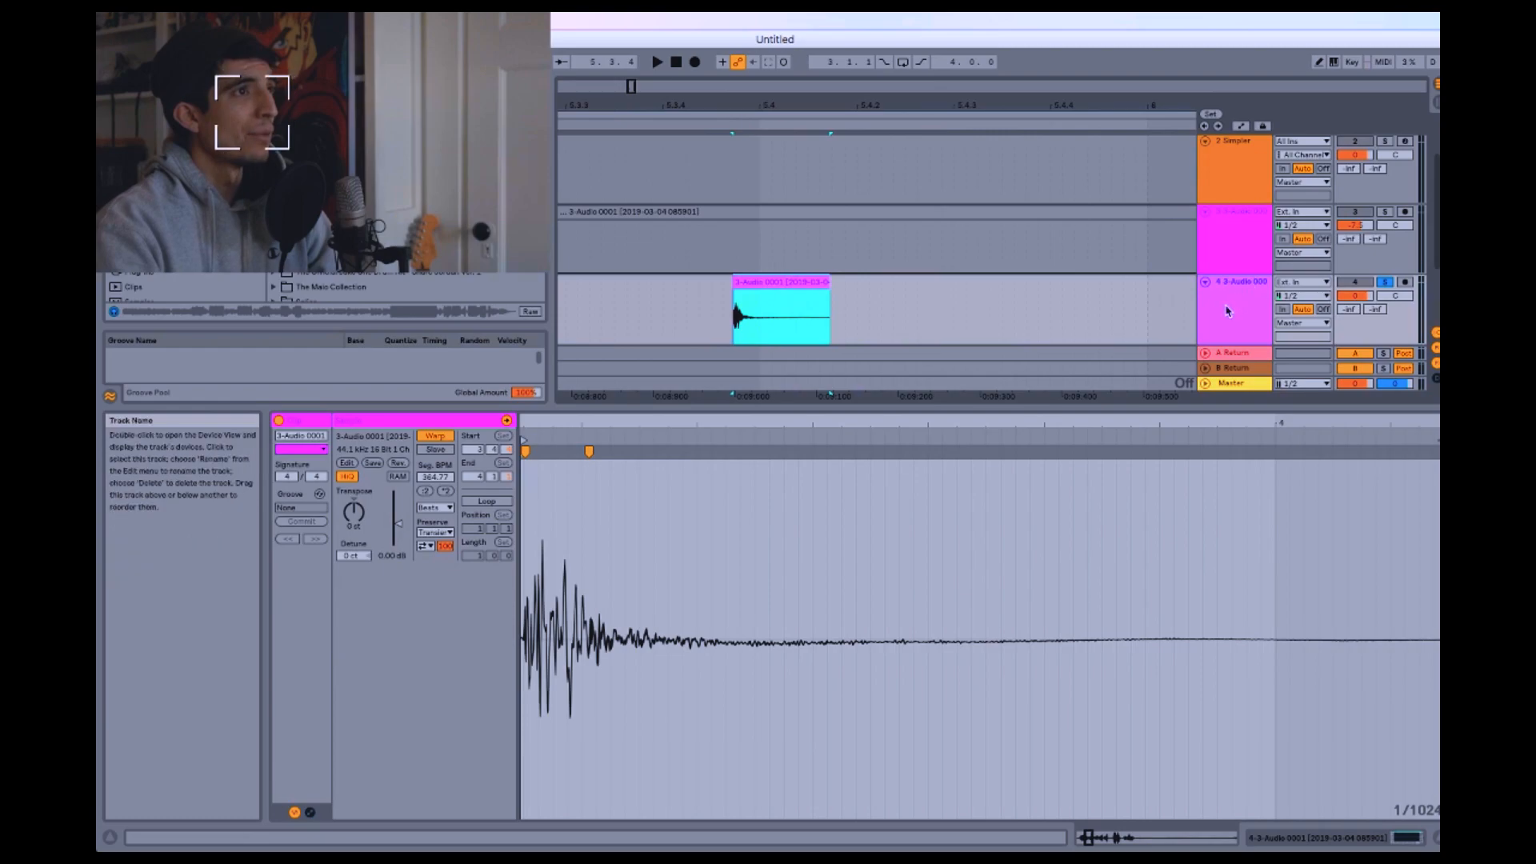
{"action": "key", "text": "super+t"}
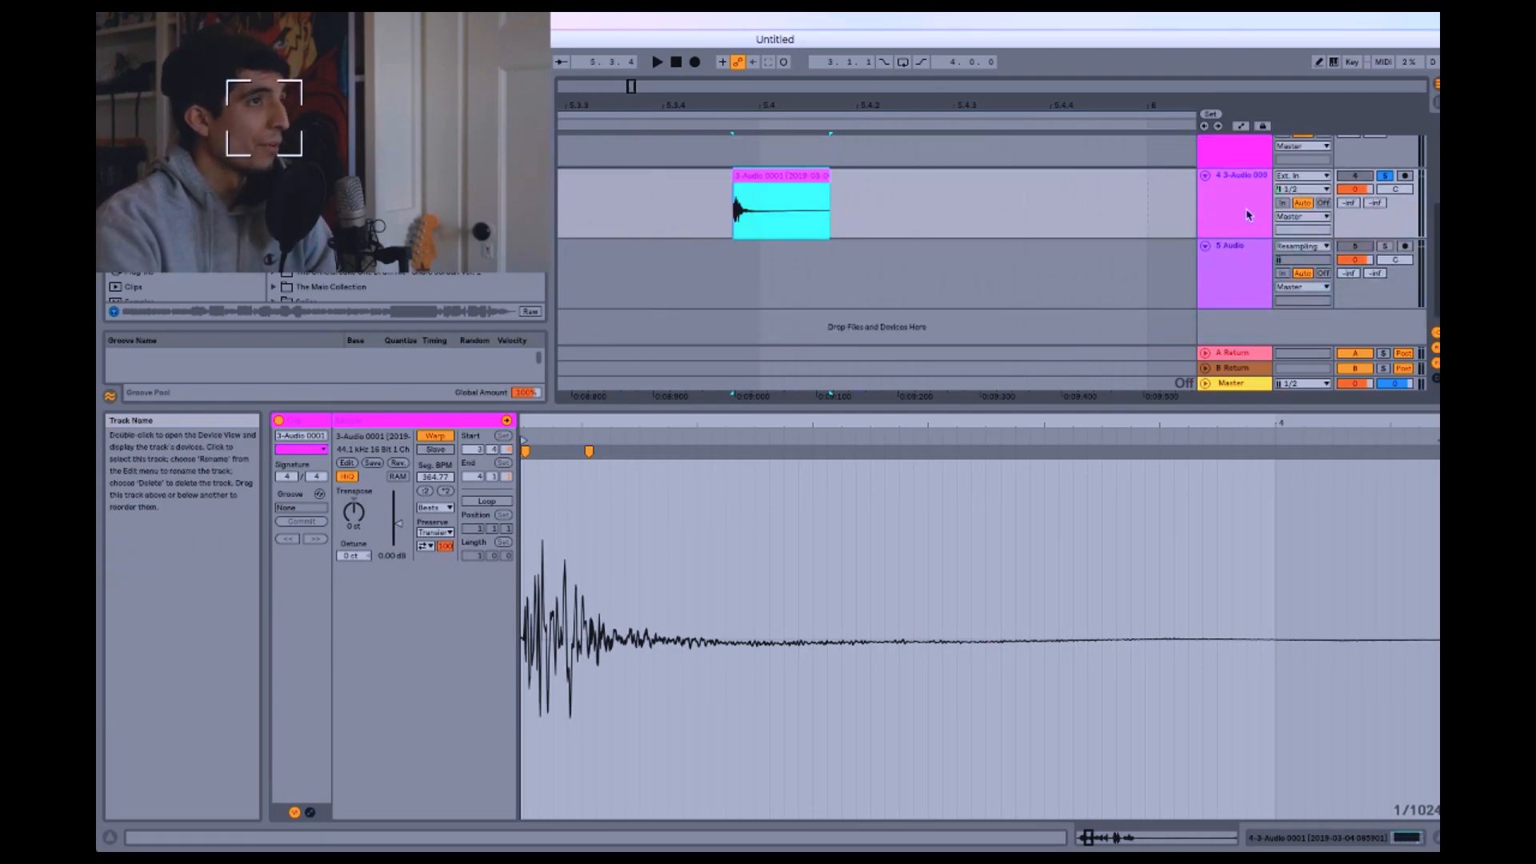
{"action": "left_click", "coordinate": [1250, 202]}
{"action": "double_click", "coordinate": [1249, 202]}
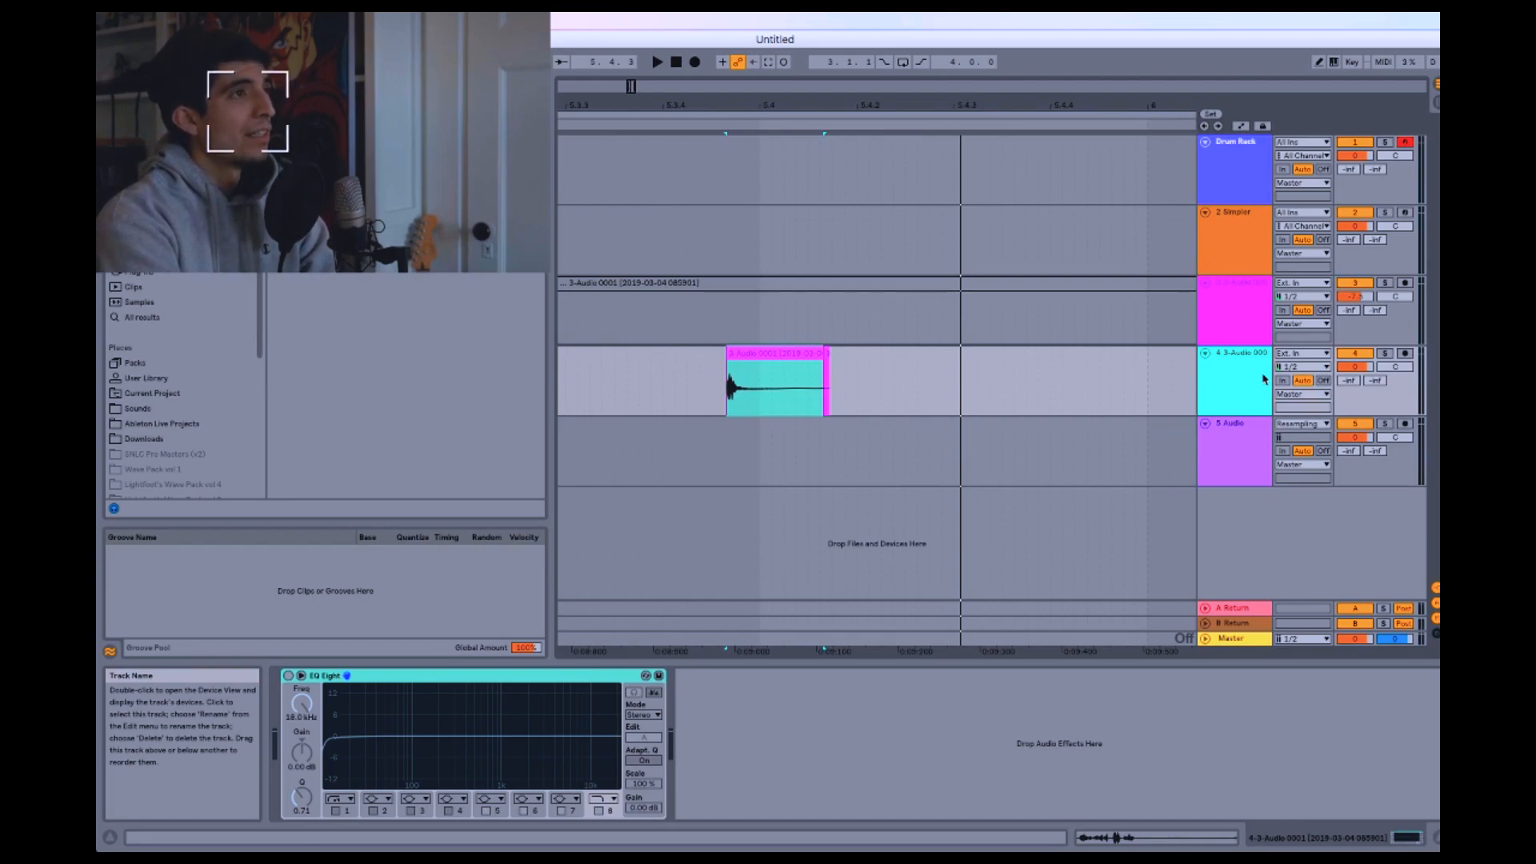
{"action": "key", "text": "shift+super+t"}
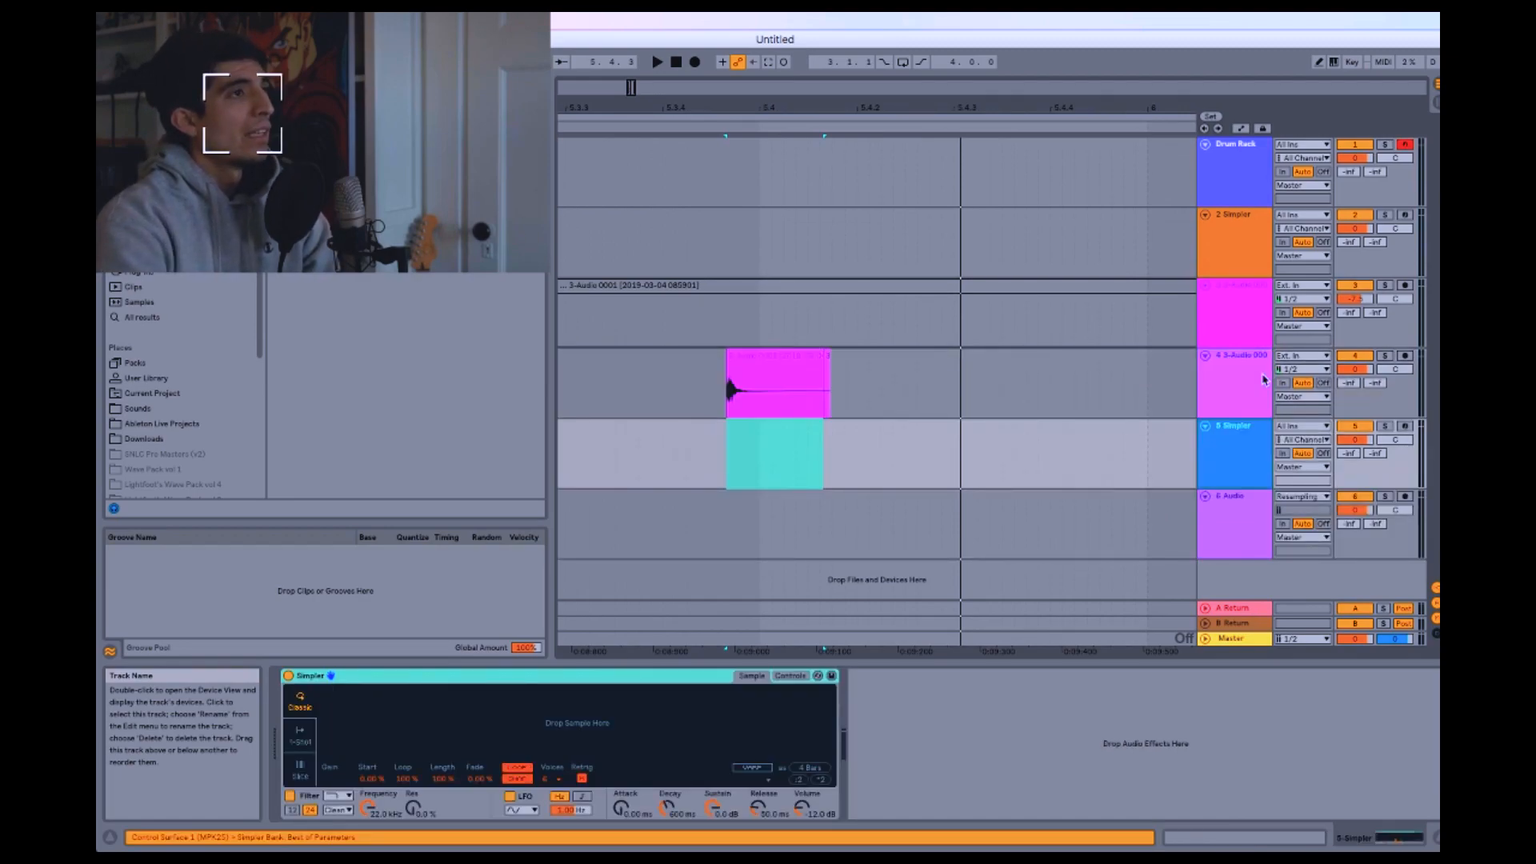
{"action": "left_click", "coordinate": [1243, 456]}
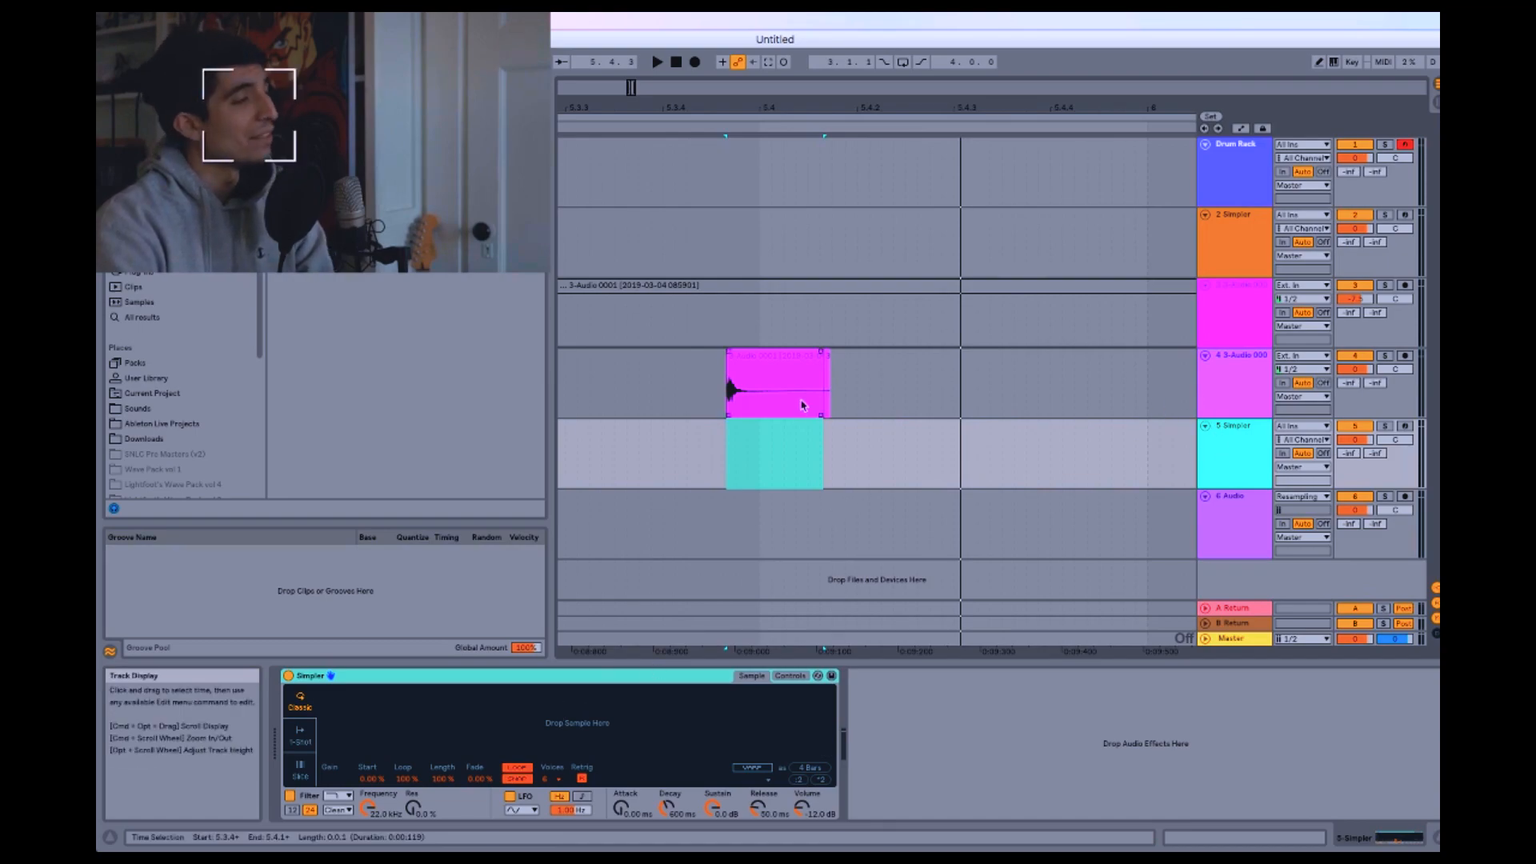
Load the isolated hit clip as the sample of the new track's Simpler
{"action": "left_click", "coordinate": [768, 367]}
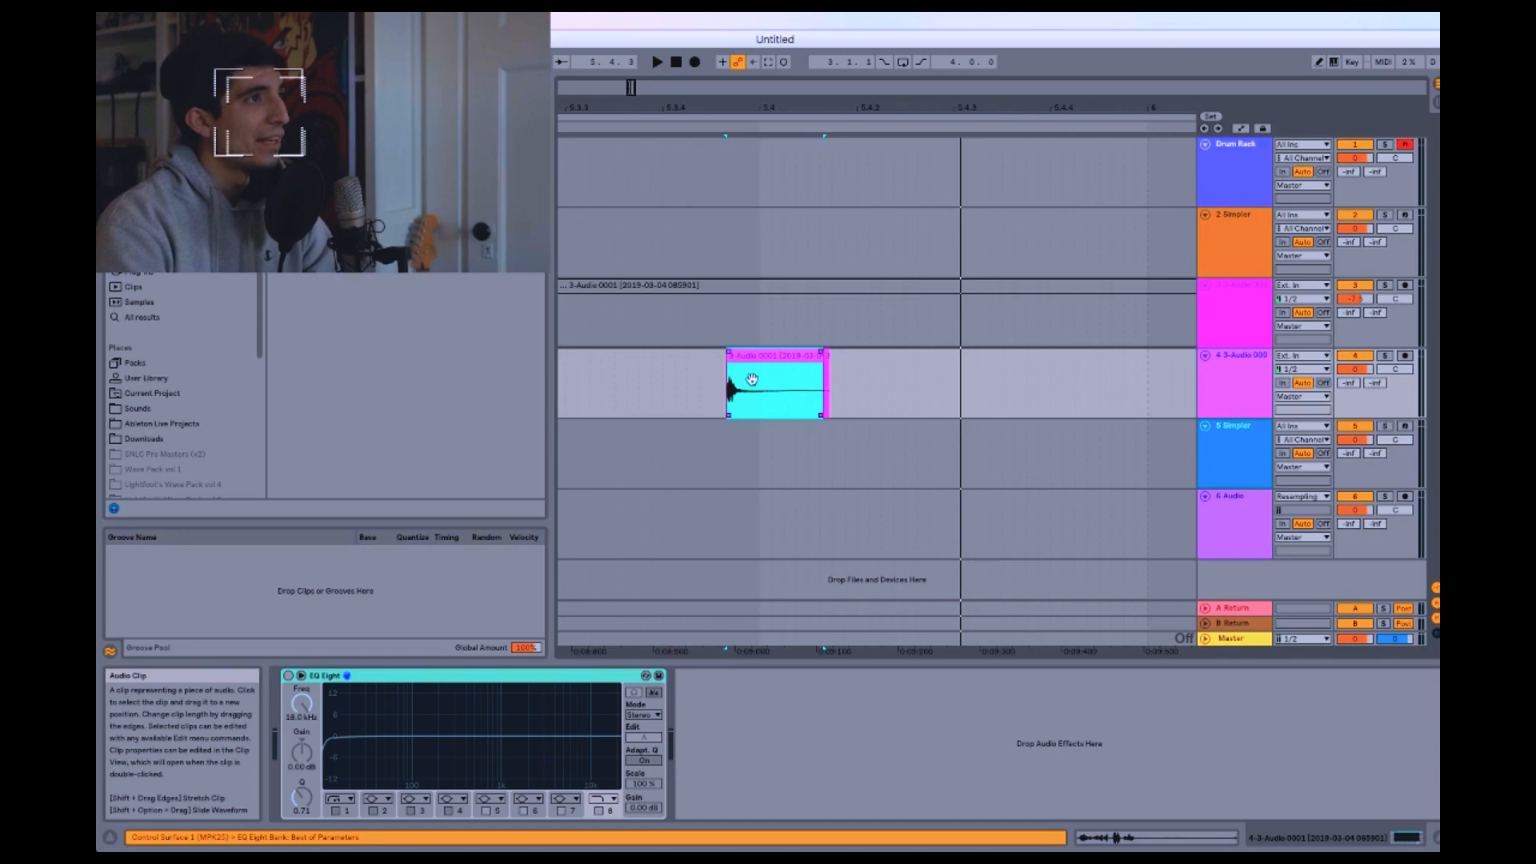
{"action": "left_click_drag", "start_coordinate": [788, 380], "coordinate": [627, 719]}
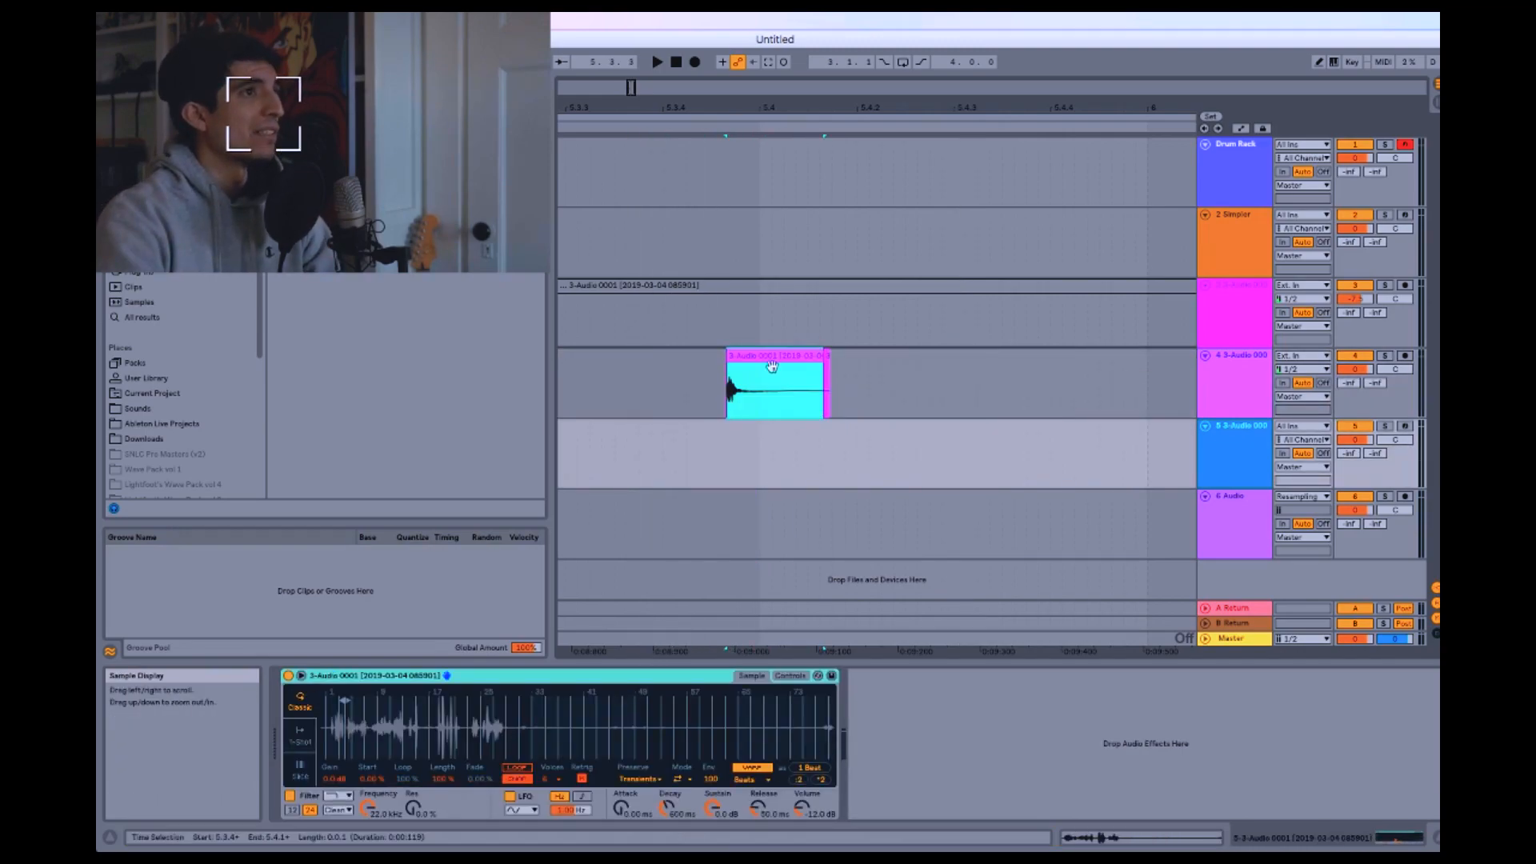
{"action": "left_click", "coordinate": [1228, 451]}
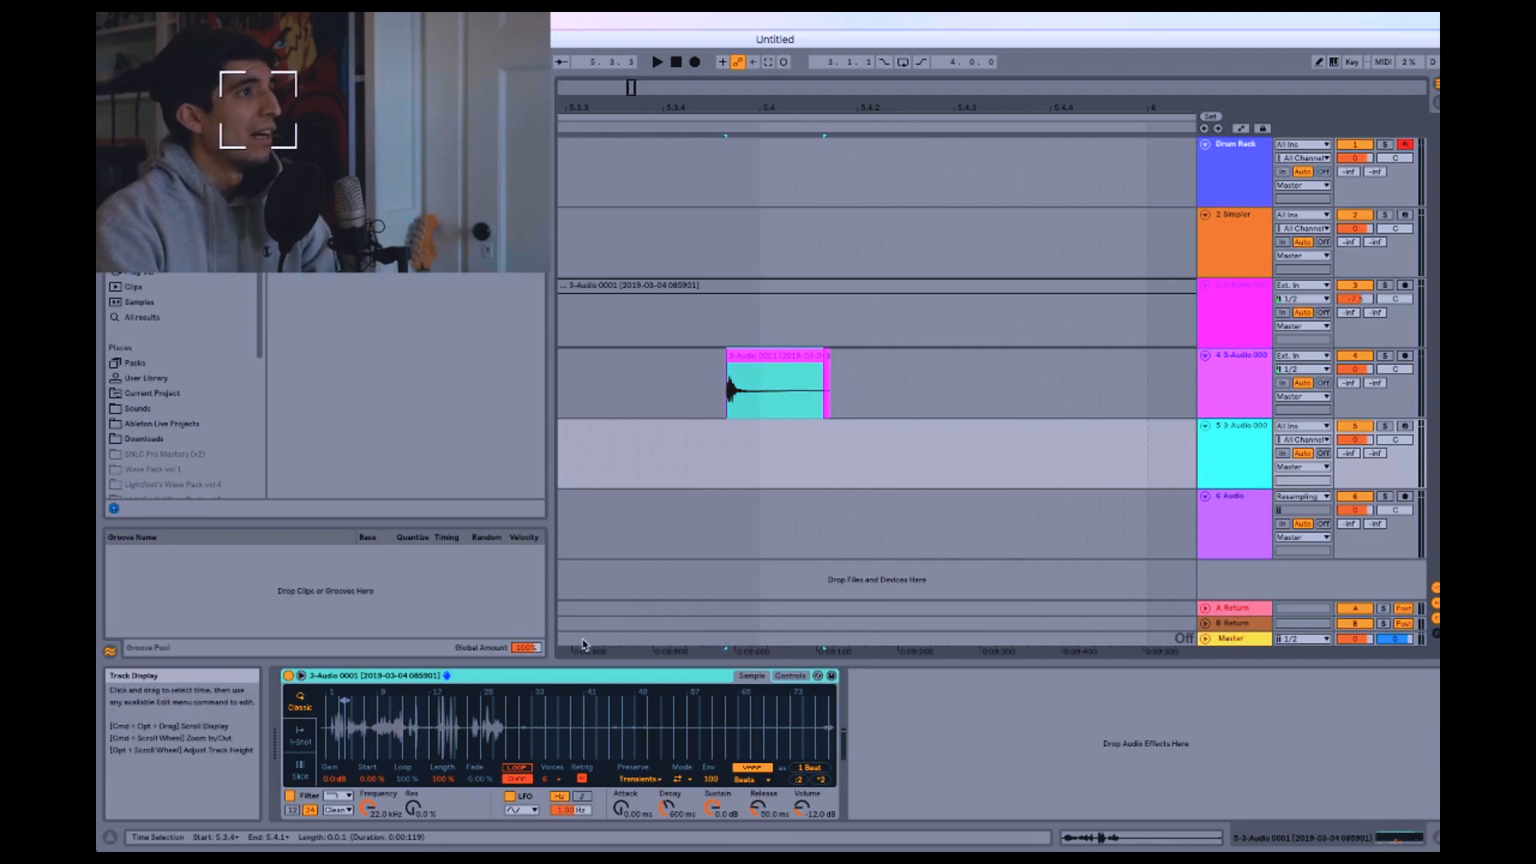
Convert the Simpler to a Sampler and crop its sample to the hit
{"action": "right_click", "coordinate": [402, 676]}
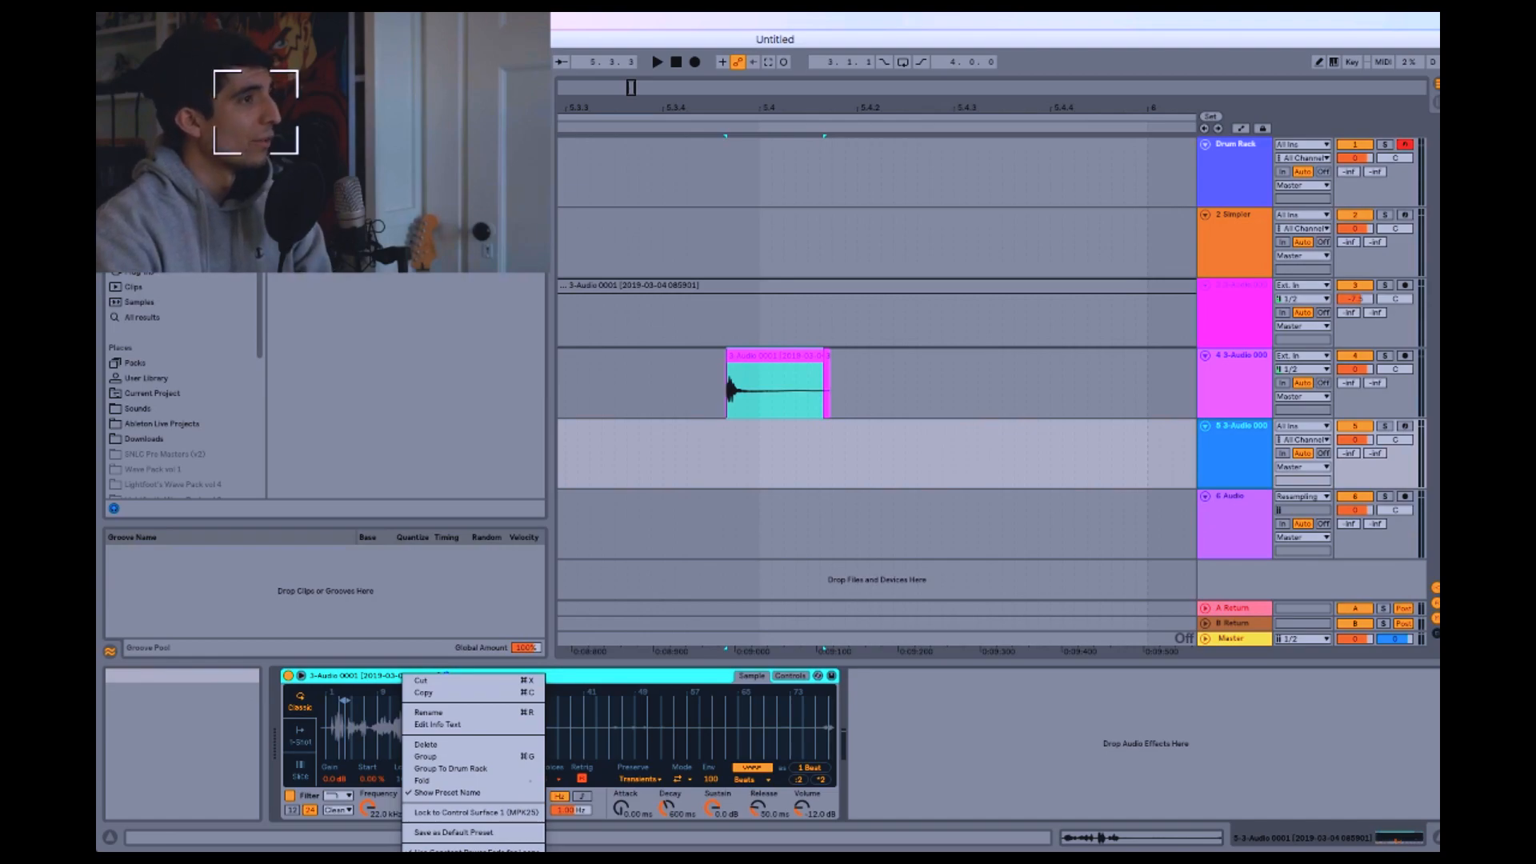
{"action": "left_click", "coordinate": [448, 862]}
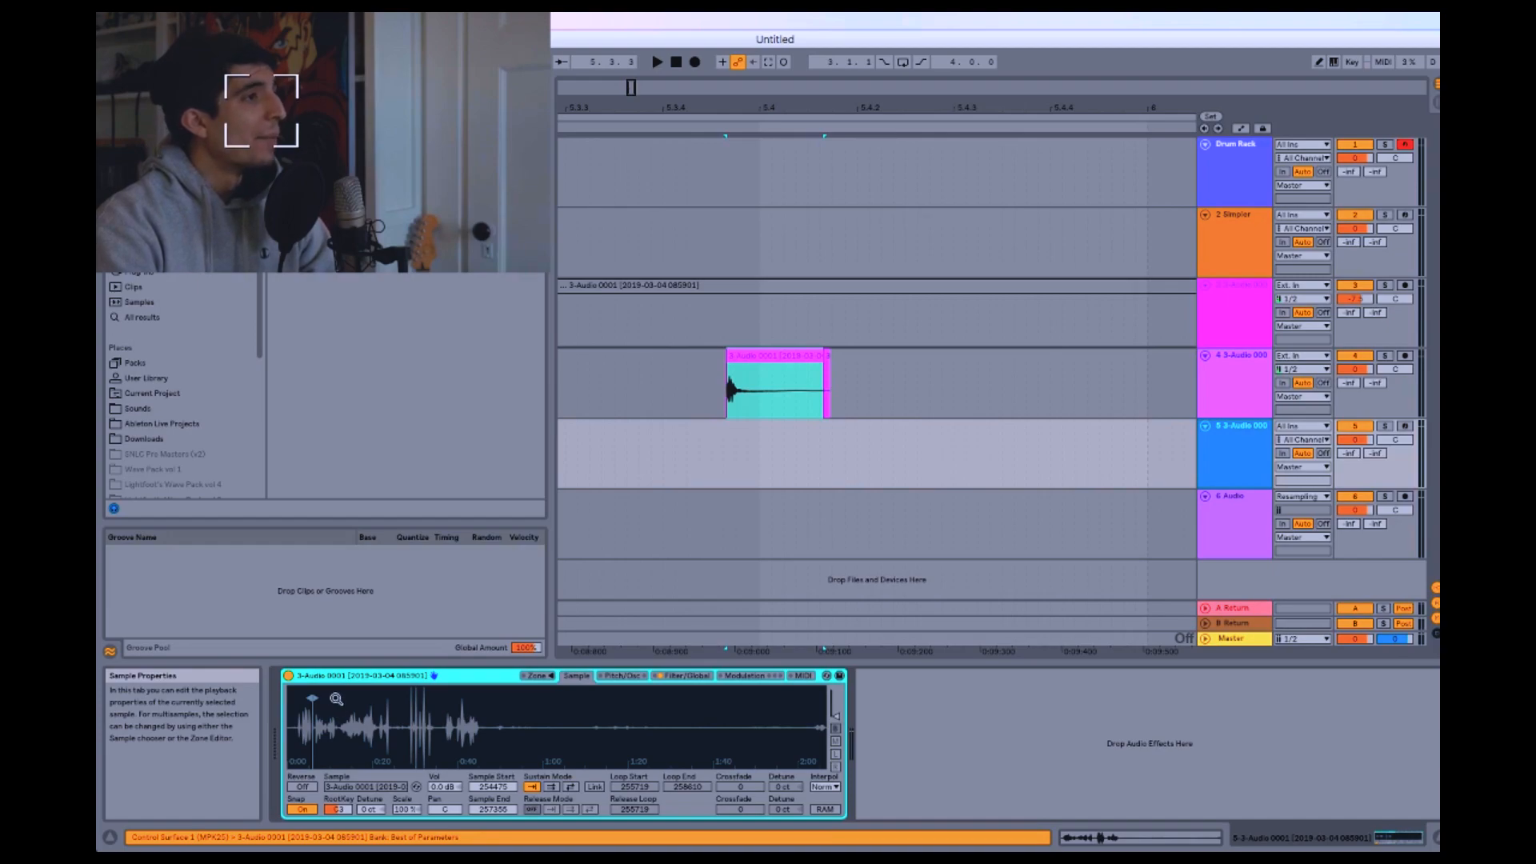
{"action": "right_click", "coordinate": [358, 713]}
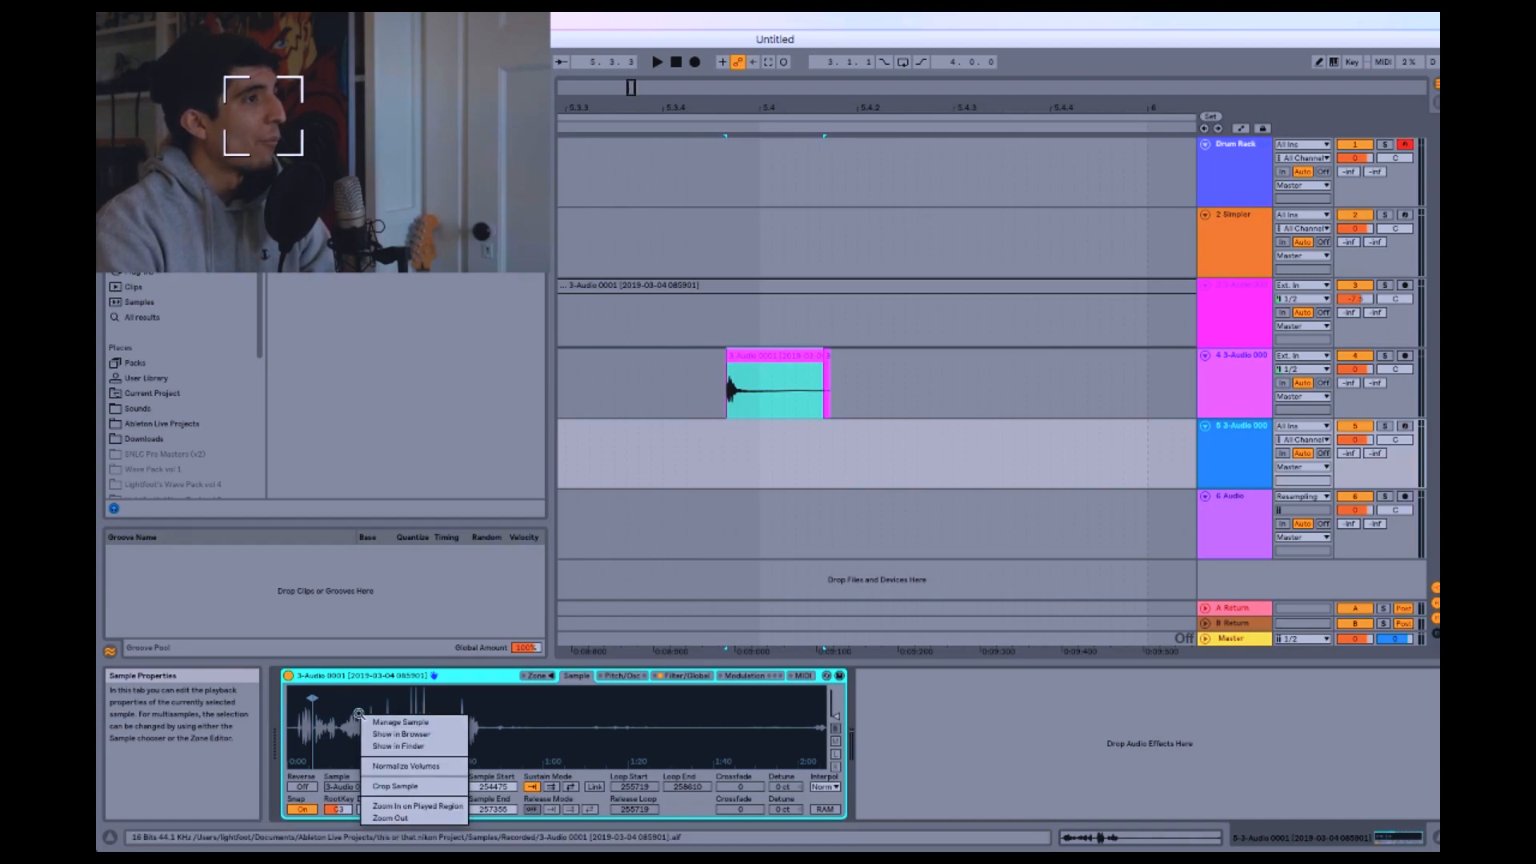
{"action": "left_click", "coordinate": [401, 788]}
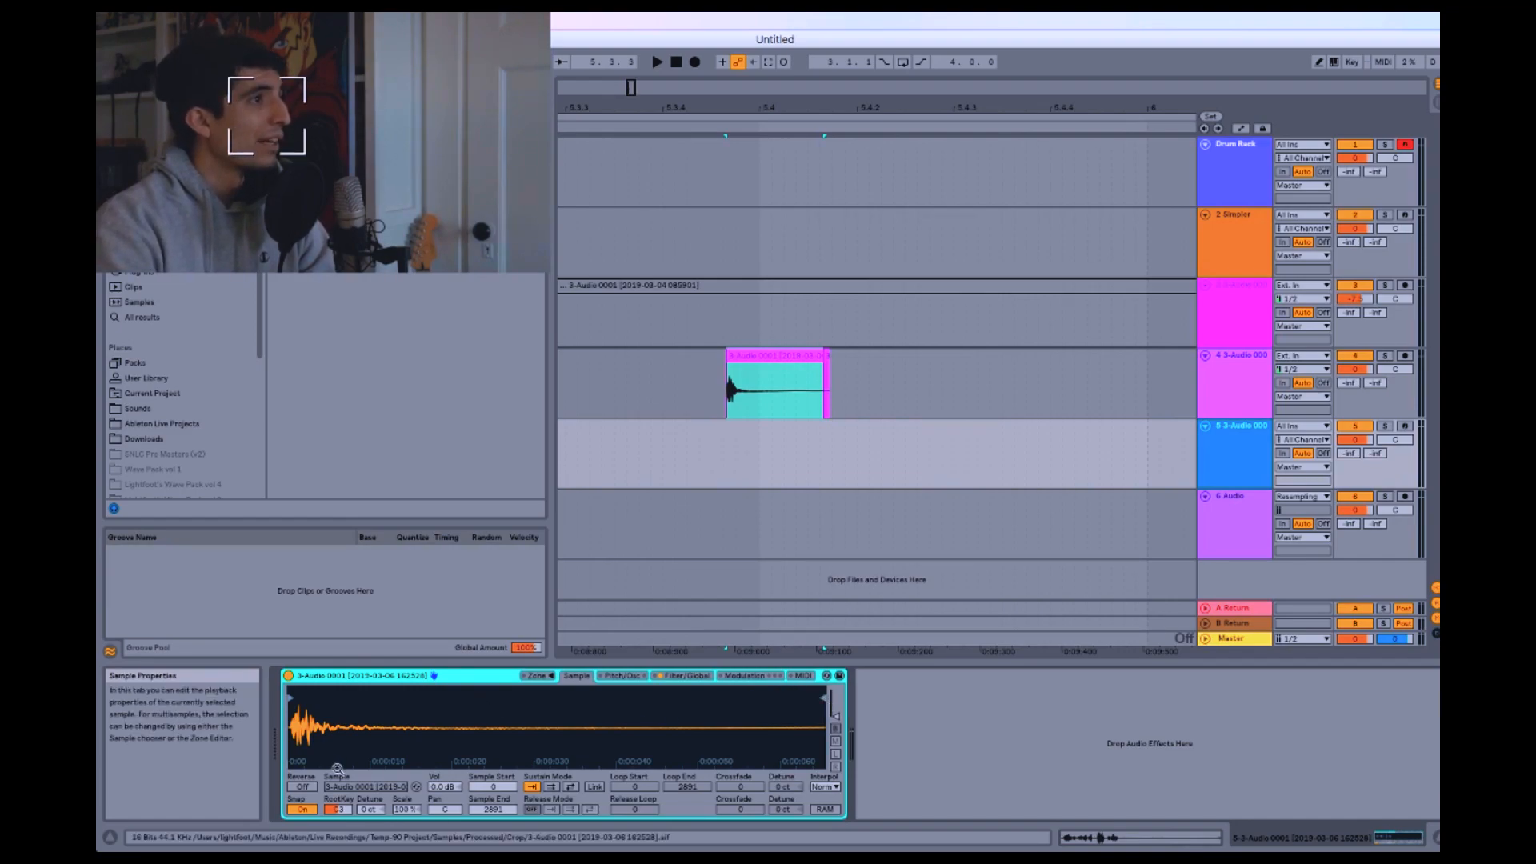
Turn off Snap in the Sampler and narrow the playback range to sample start 62 and sample end 173
{"action": "left_click", "coordinate": [302, 810]}
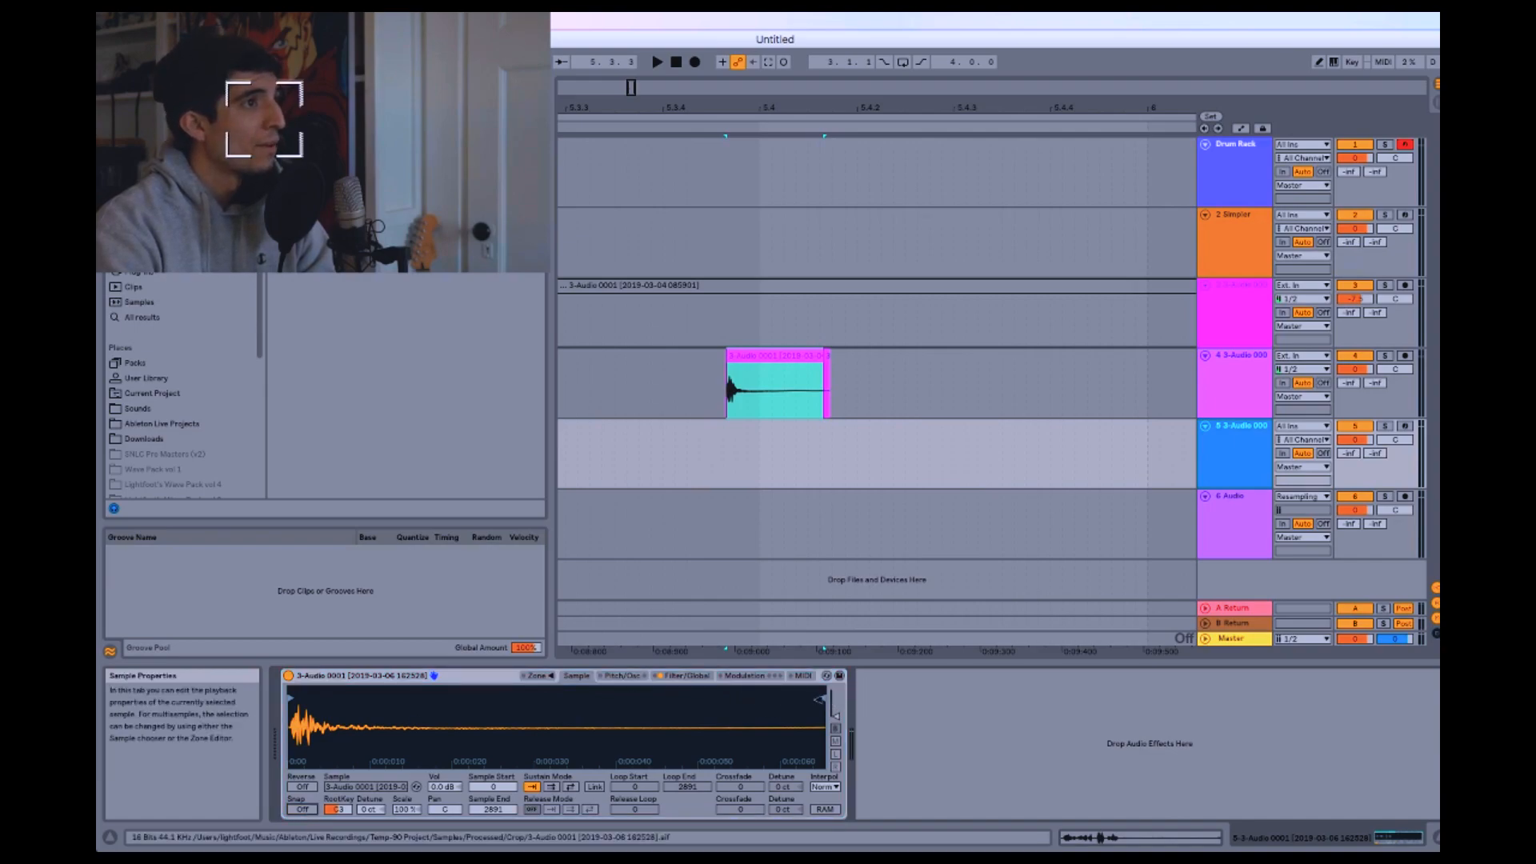
{"action": "mouse_move", "coordinate": [804, 728]}
{"action": "left_mouse_down"}
{"action": "mouse_move", "coordinate": [441, 734]}
{"action": "mouse_move", "coordinate": [720, 752]}
{"action": "left_mouse_up"}
{"action": "mouse_move", "coordinate": [291, 701]}
{"action": "left_mouse_down"}
{"action": "mouse_move", "coordinate": [387, 713]}
{"action": "mouse_move", "coordinate": [350, 708]}
{"action": "left_mouse_up"}
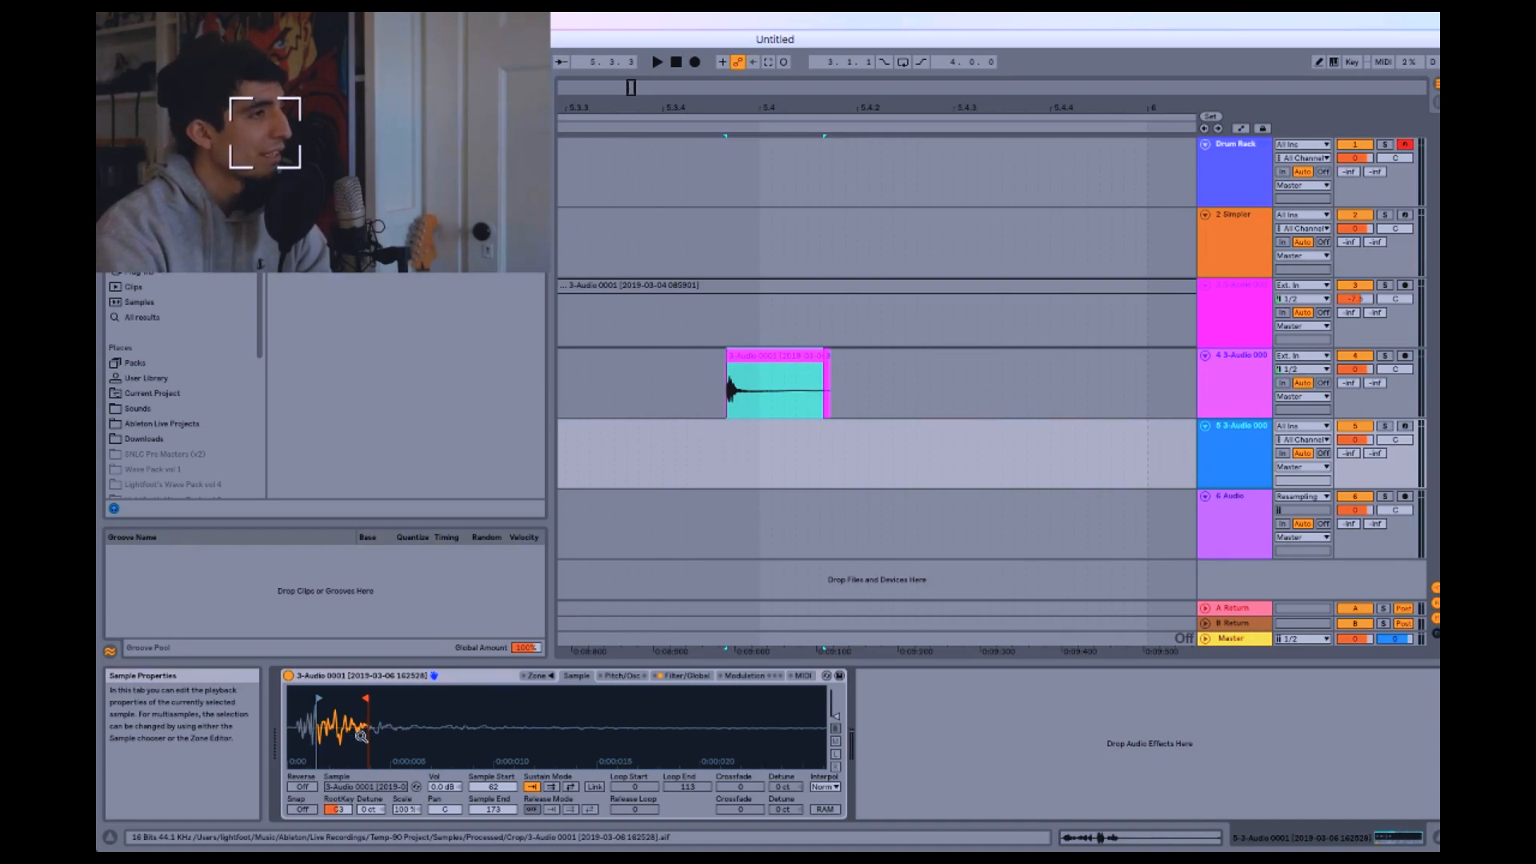
Arm the Sampler track for recording and add a Tuner after the Sampler
{"action": "left_click", "coordinate": [1404, 426]}
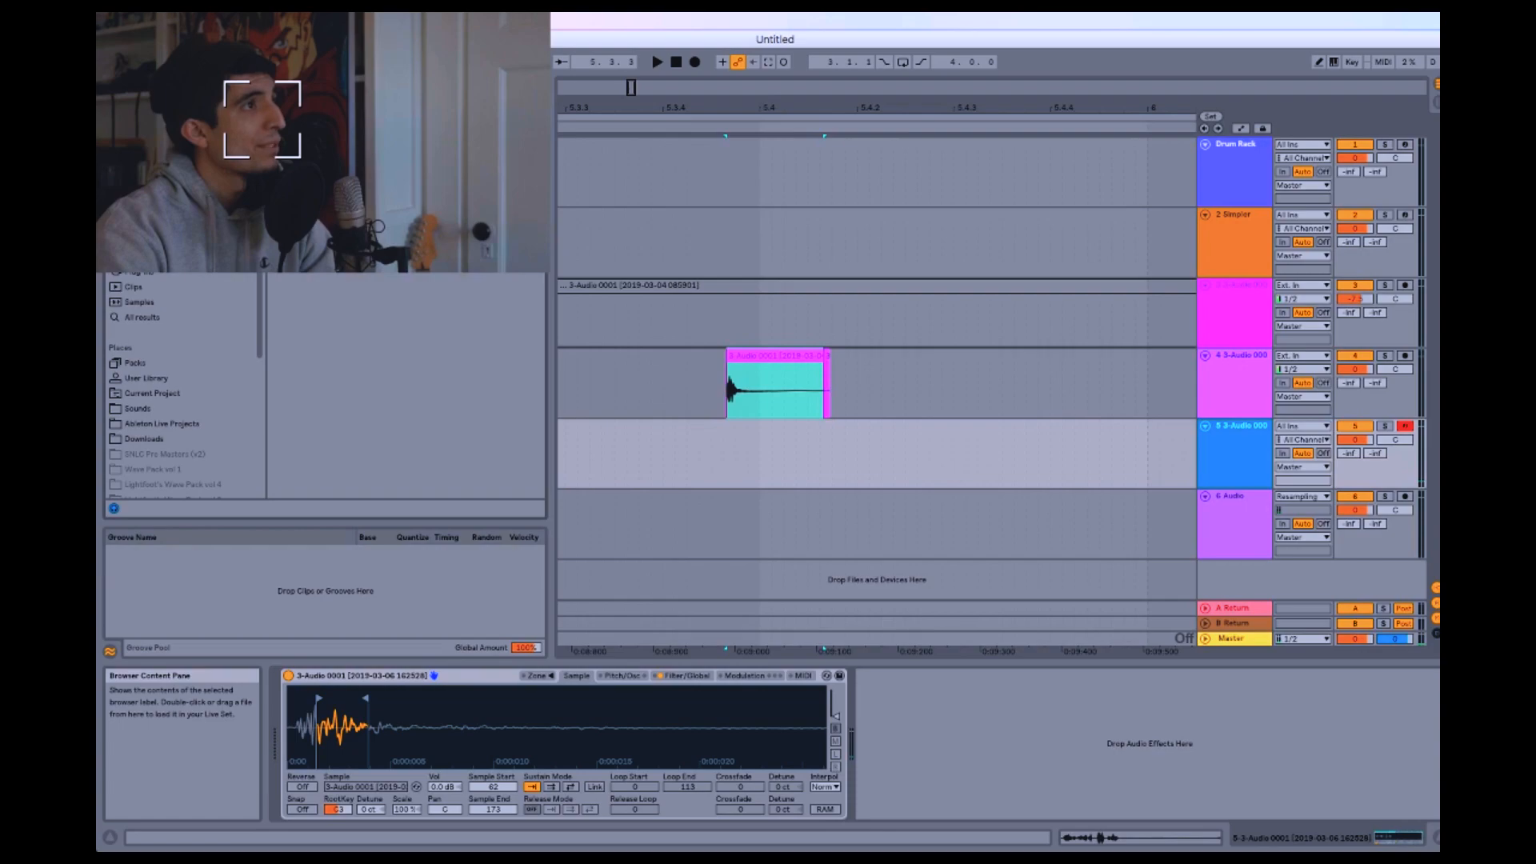
{"action": "double_click", "coordinate": [343, 132]}
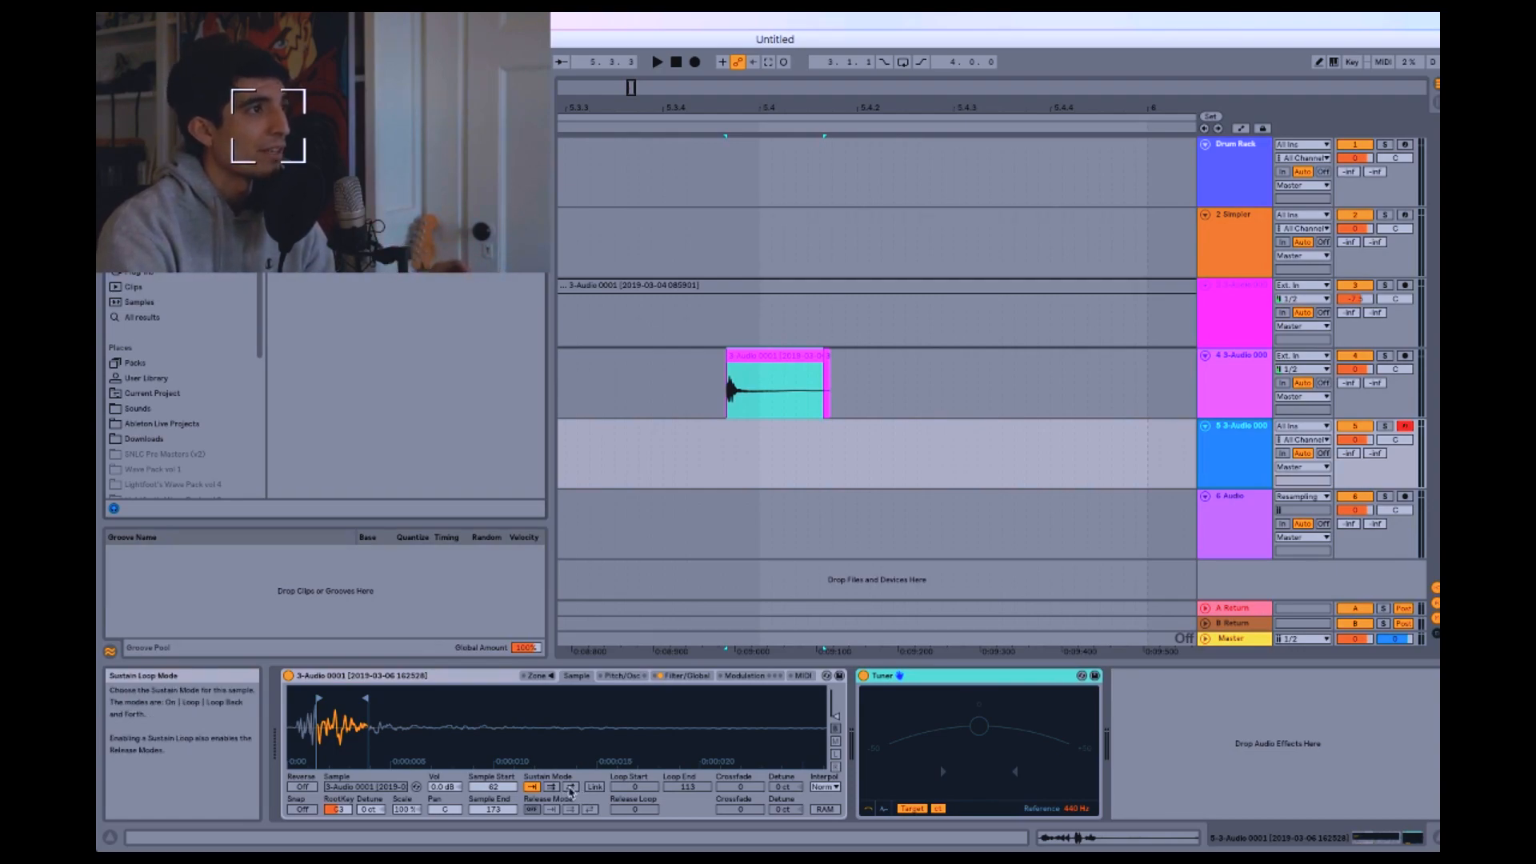
Set the Sampler's sustain mode to loop back and forth, with loop start 124, loop end 173 and crossfade 49
{"action": "left_click", "coordinate": [571, 789]}
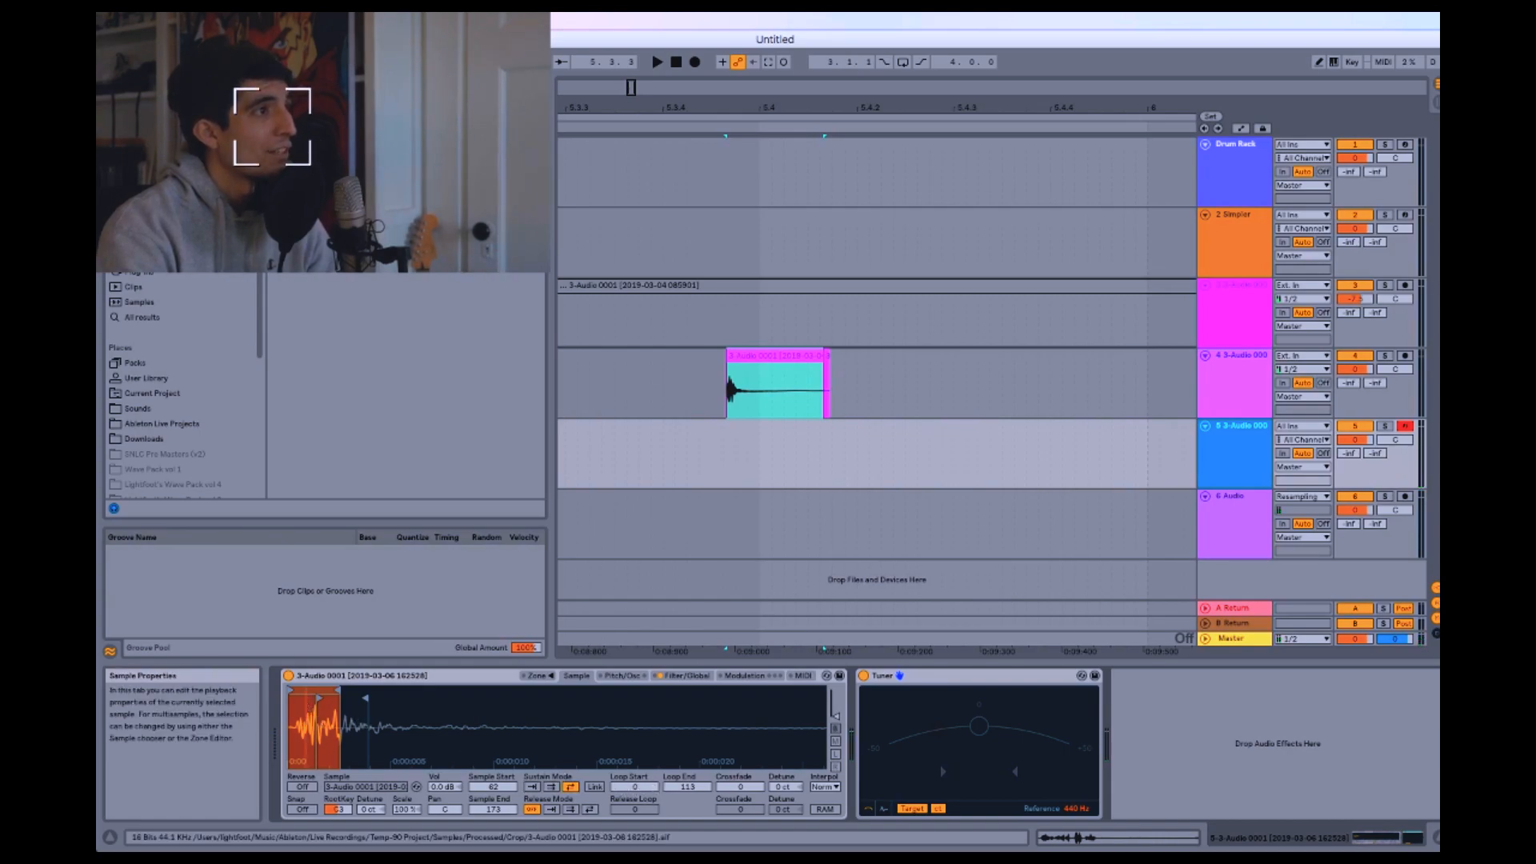
{"action": "left_click_drag", "start_coordinate": [293, 695], "coordinate": [343, 698]}
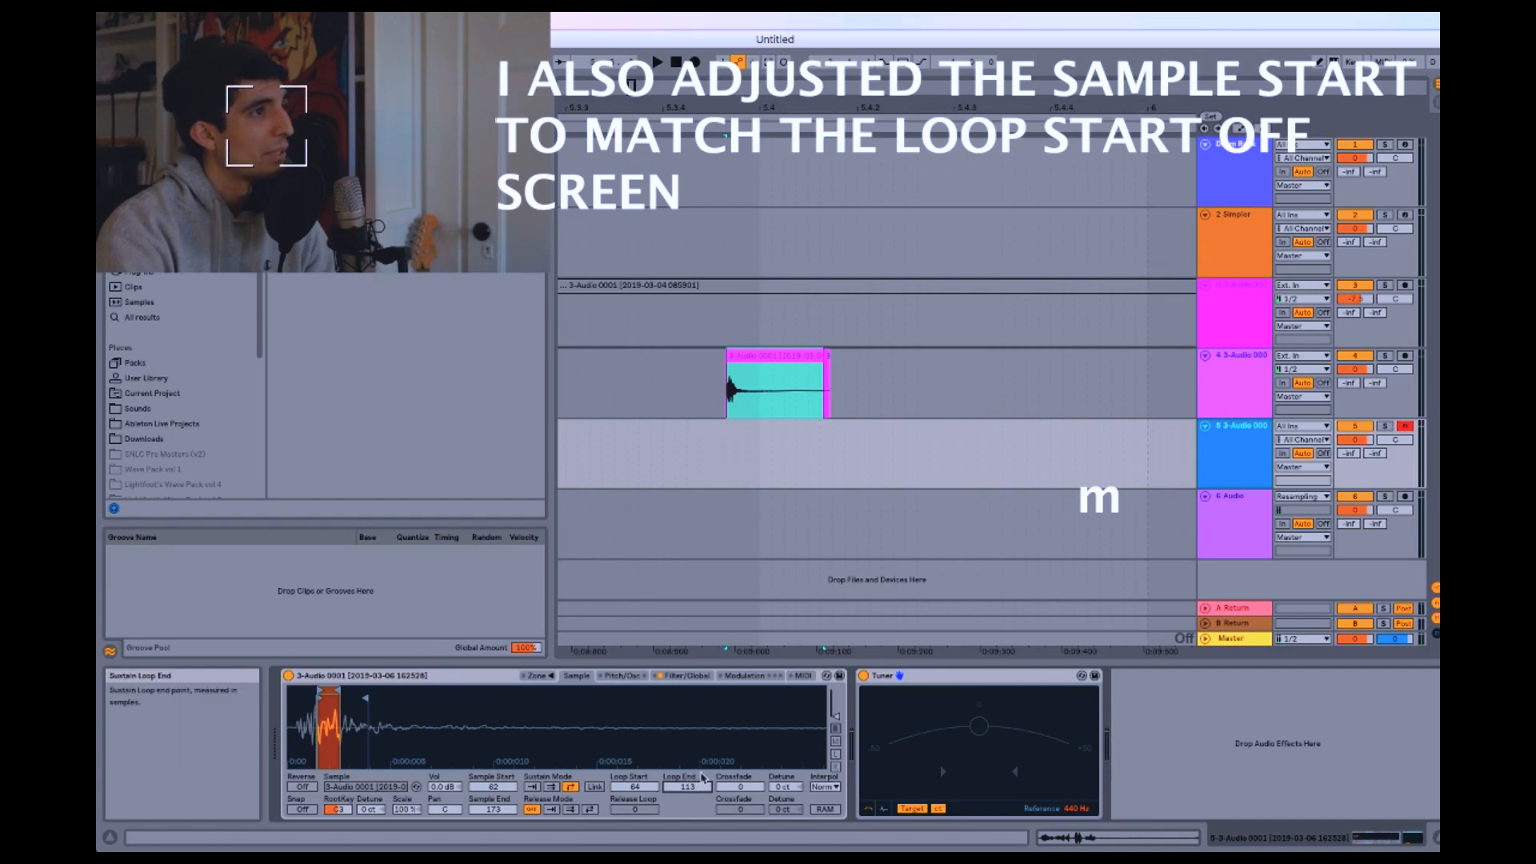
{"action": "left_click_drag", "start_coordinate": [736, 786], "coordinate": [737, 719]}
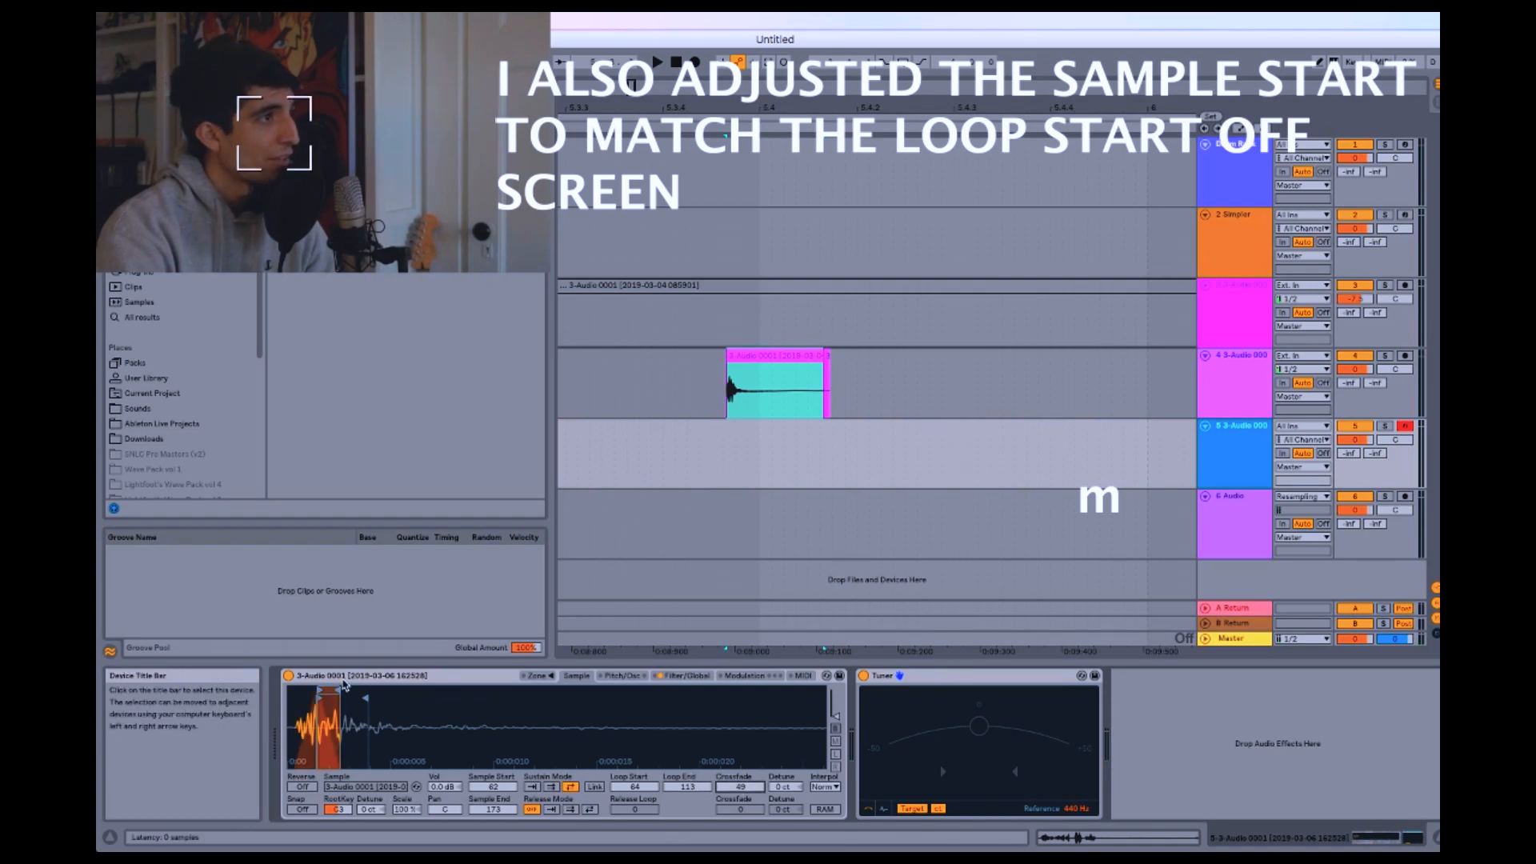
{"action": "left_click_drag", "start_coordinate": [326, 691], "coordinate": [389, 698]}
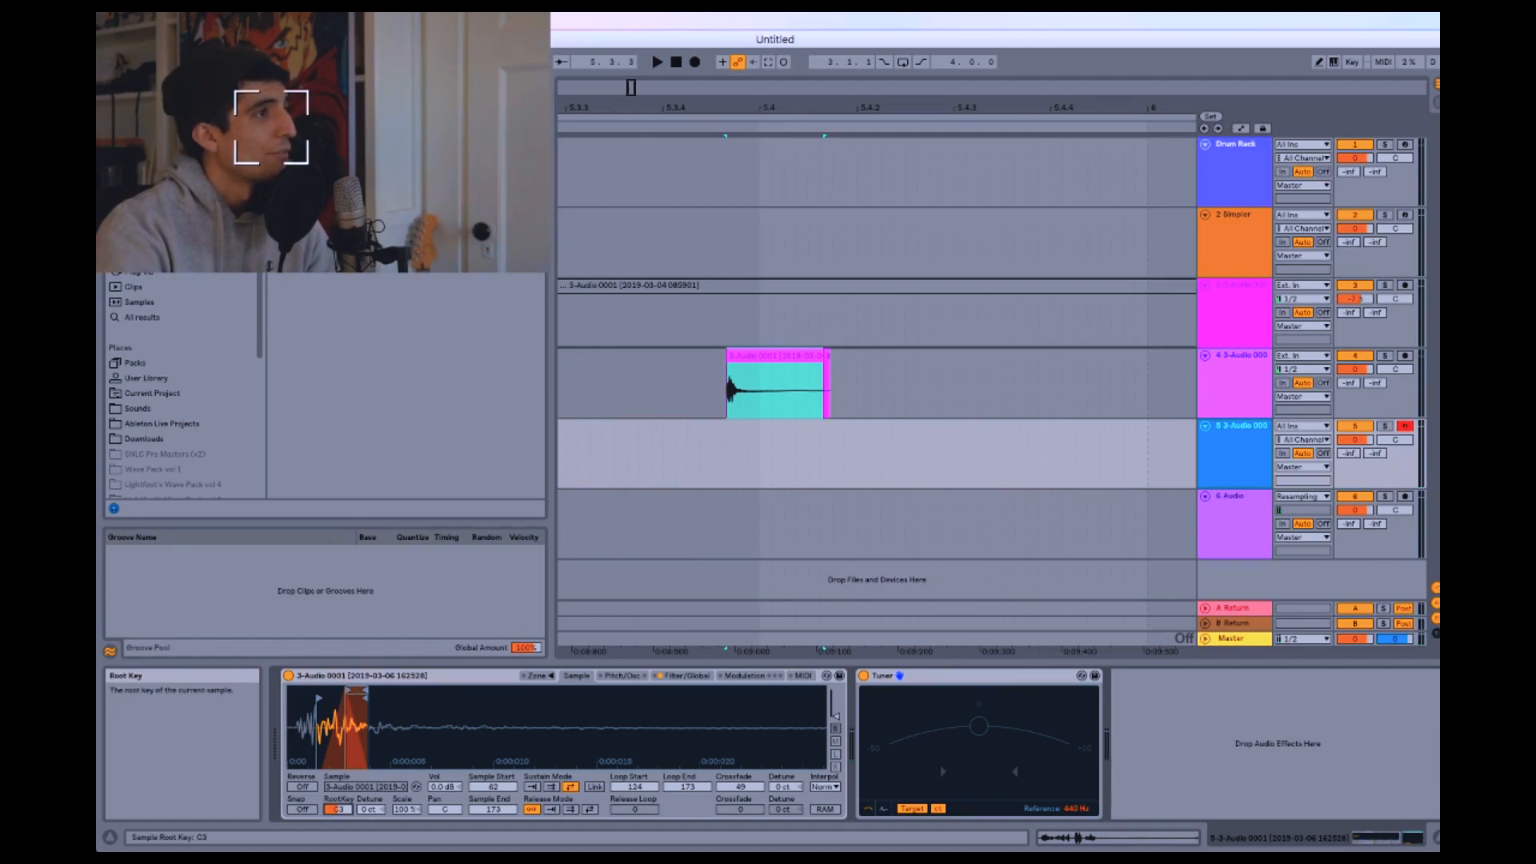
Tune the Sampler's sample against the Tuner by lowering its root key and setting its detune to -8 ct
{"action": "left_click_drag", "start_coordinate": [337, 808], "coordinate": [337, 818]}
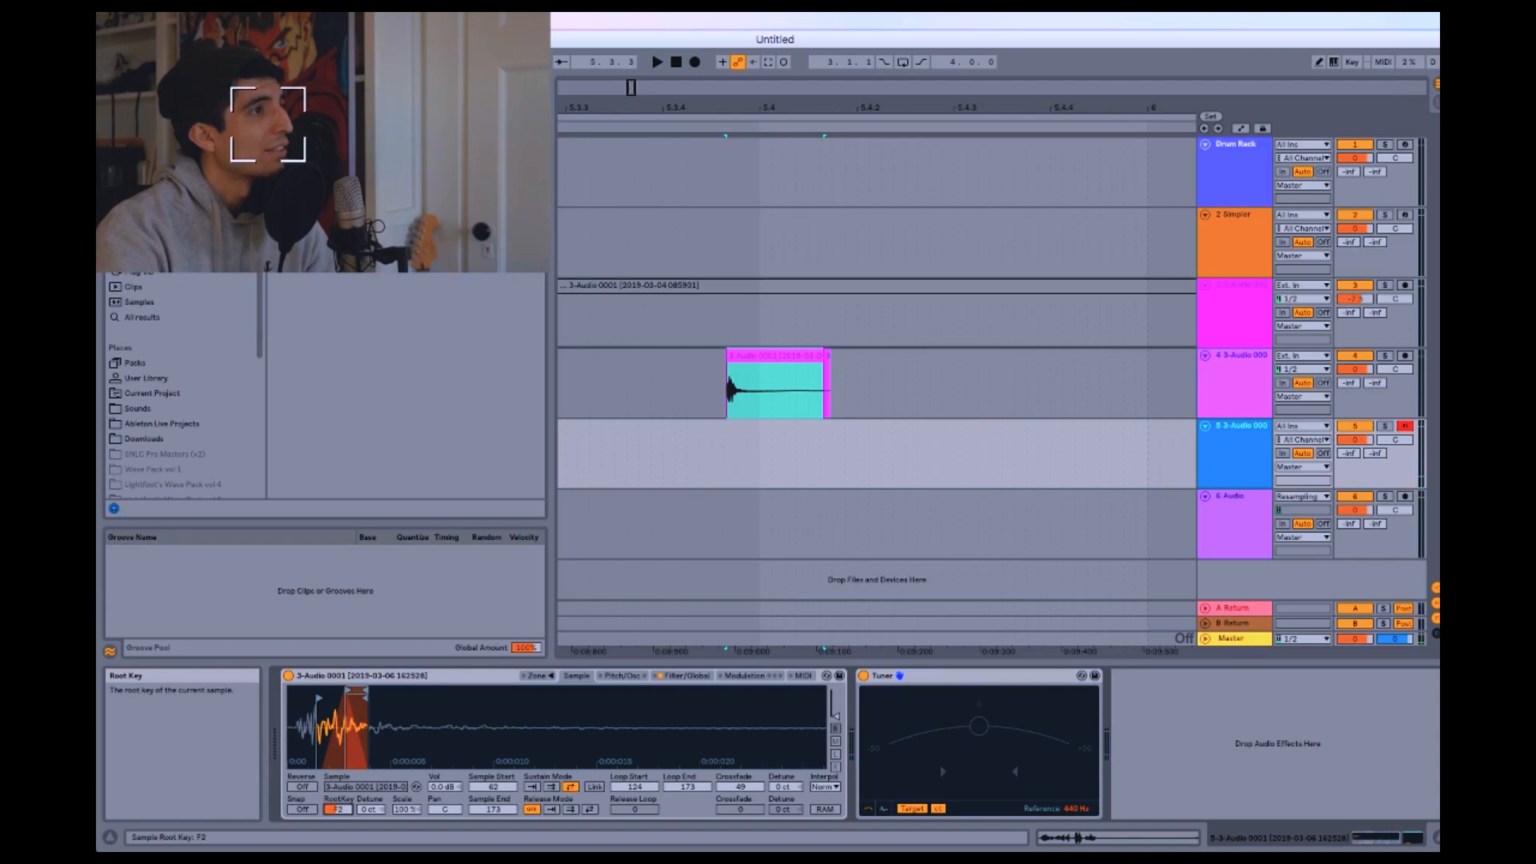
{"action": "left_click_drag", "start_coordinate": [338, 808], "coordinate": [338, 802]}
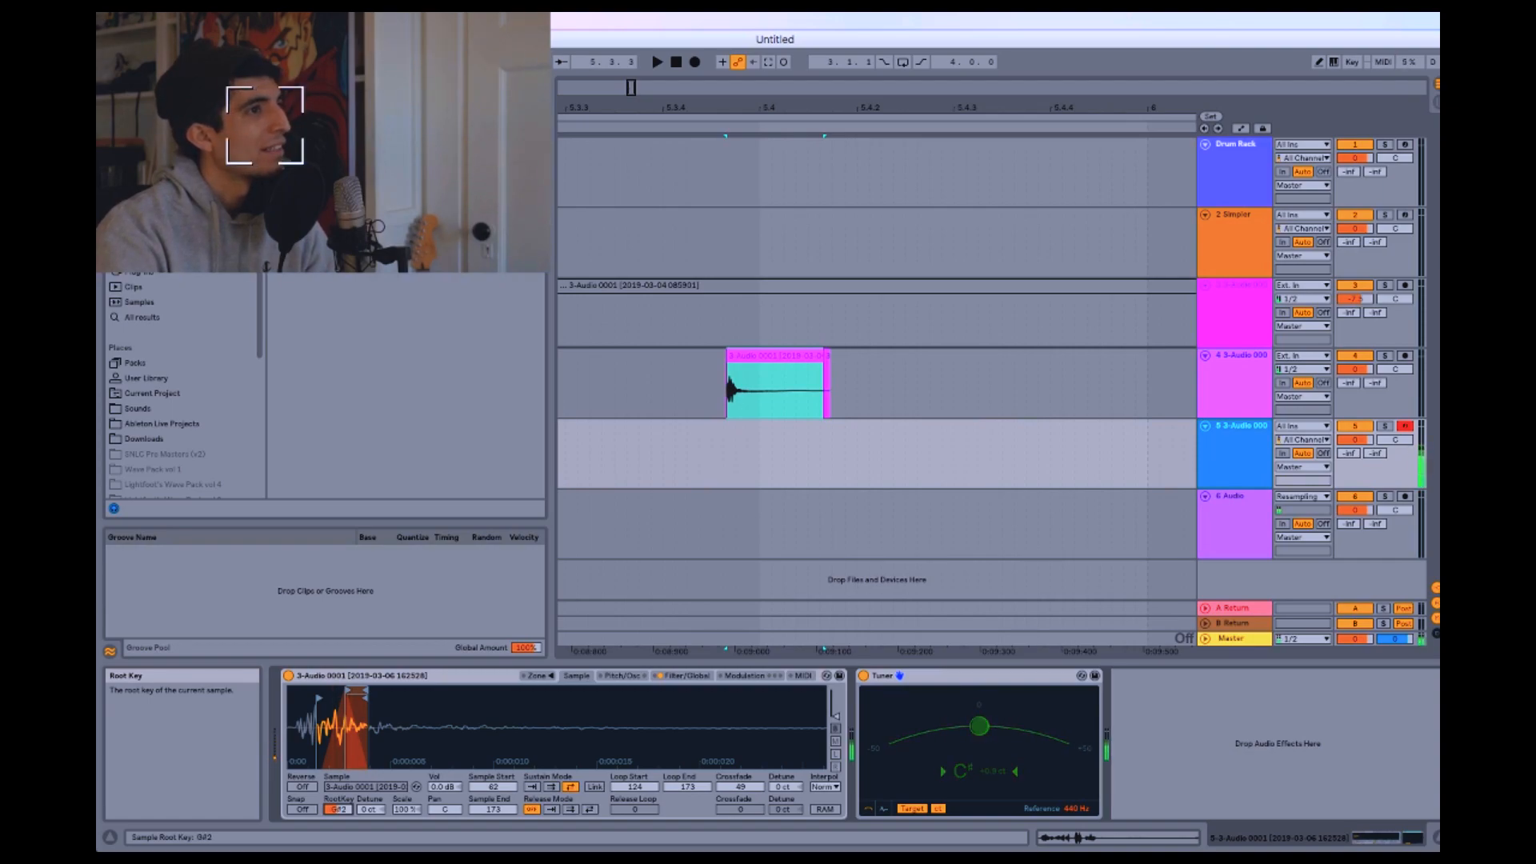
{"action": "left_click_drag", "start_coordinate": [337, 809], "coordinate": [344, 812]}
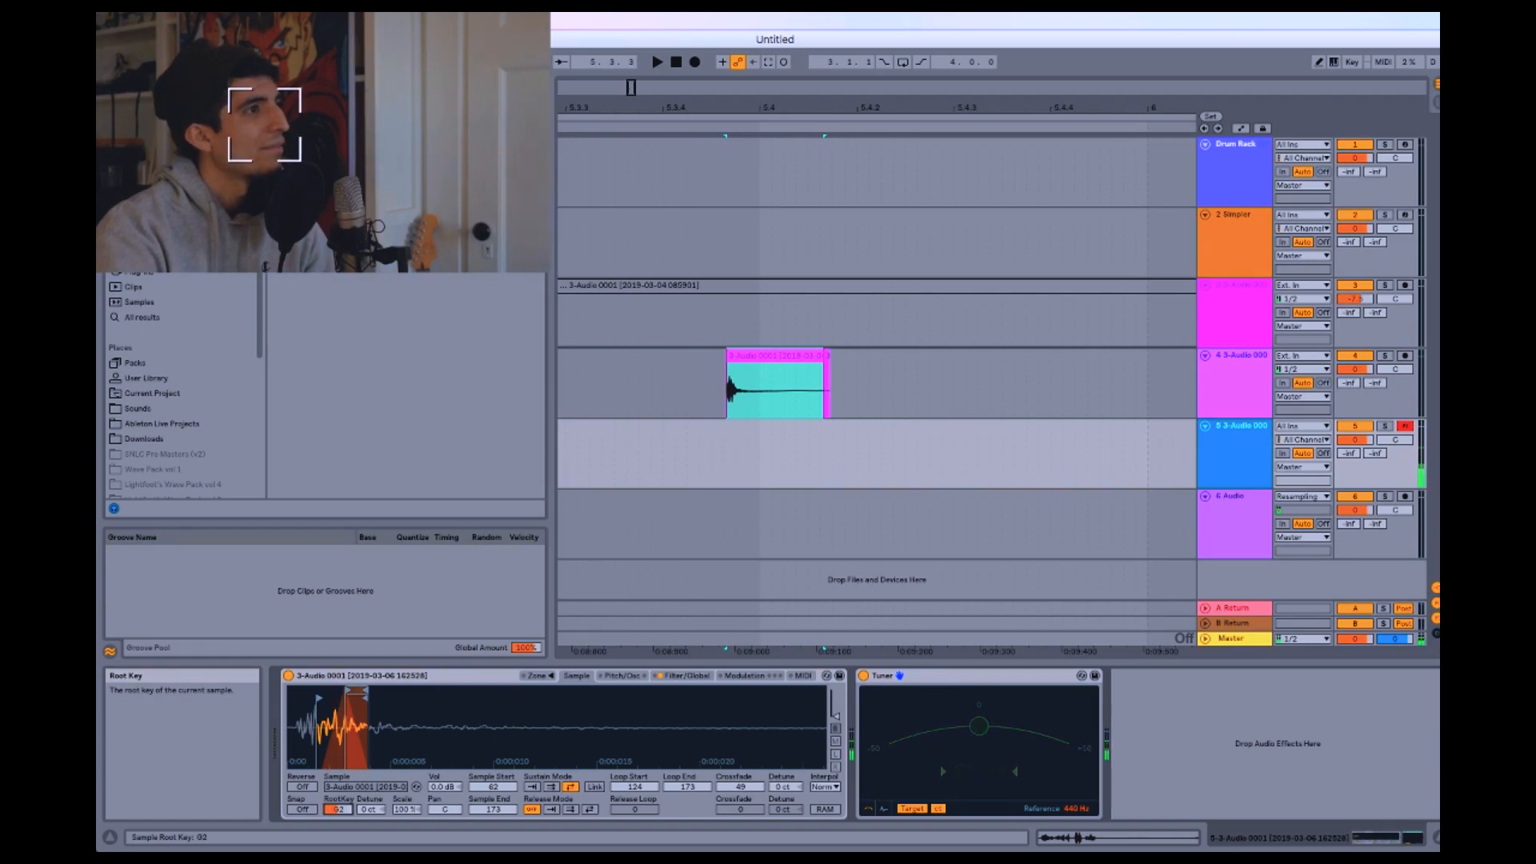
{"action": "left_click_drag", "start_coordinate": [347, 810], "coordinate": [347, 804]}
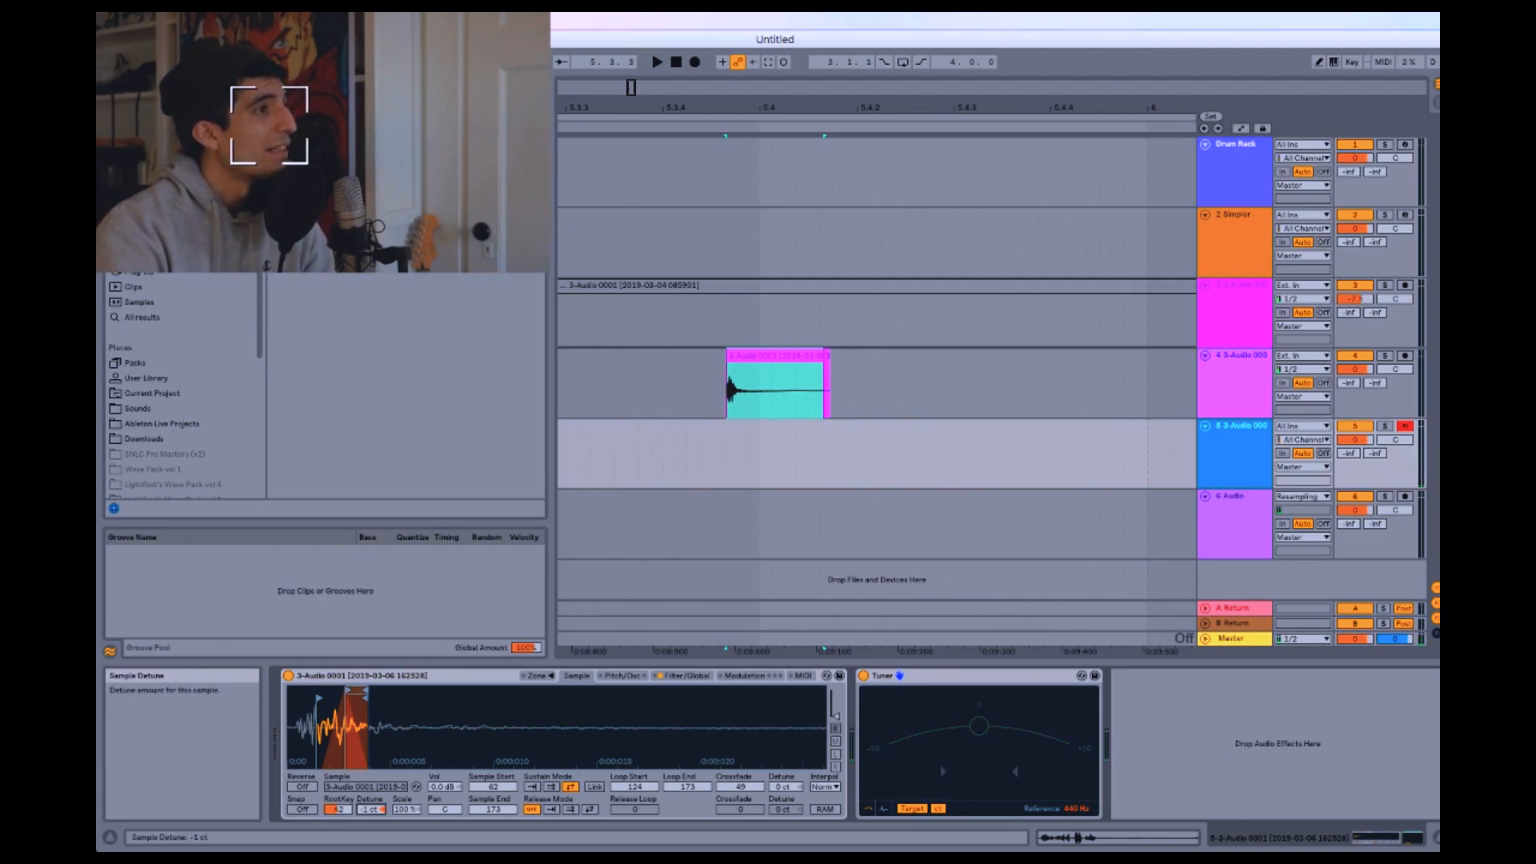
{"action": "left_click_drag", "start_coordinate": [372, 810], "coordinate": [371, 809]}
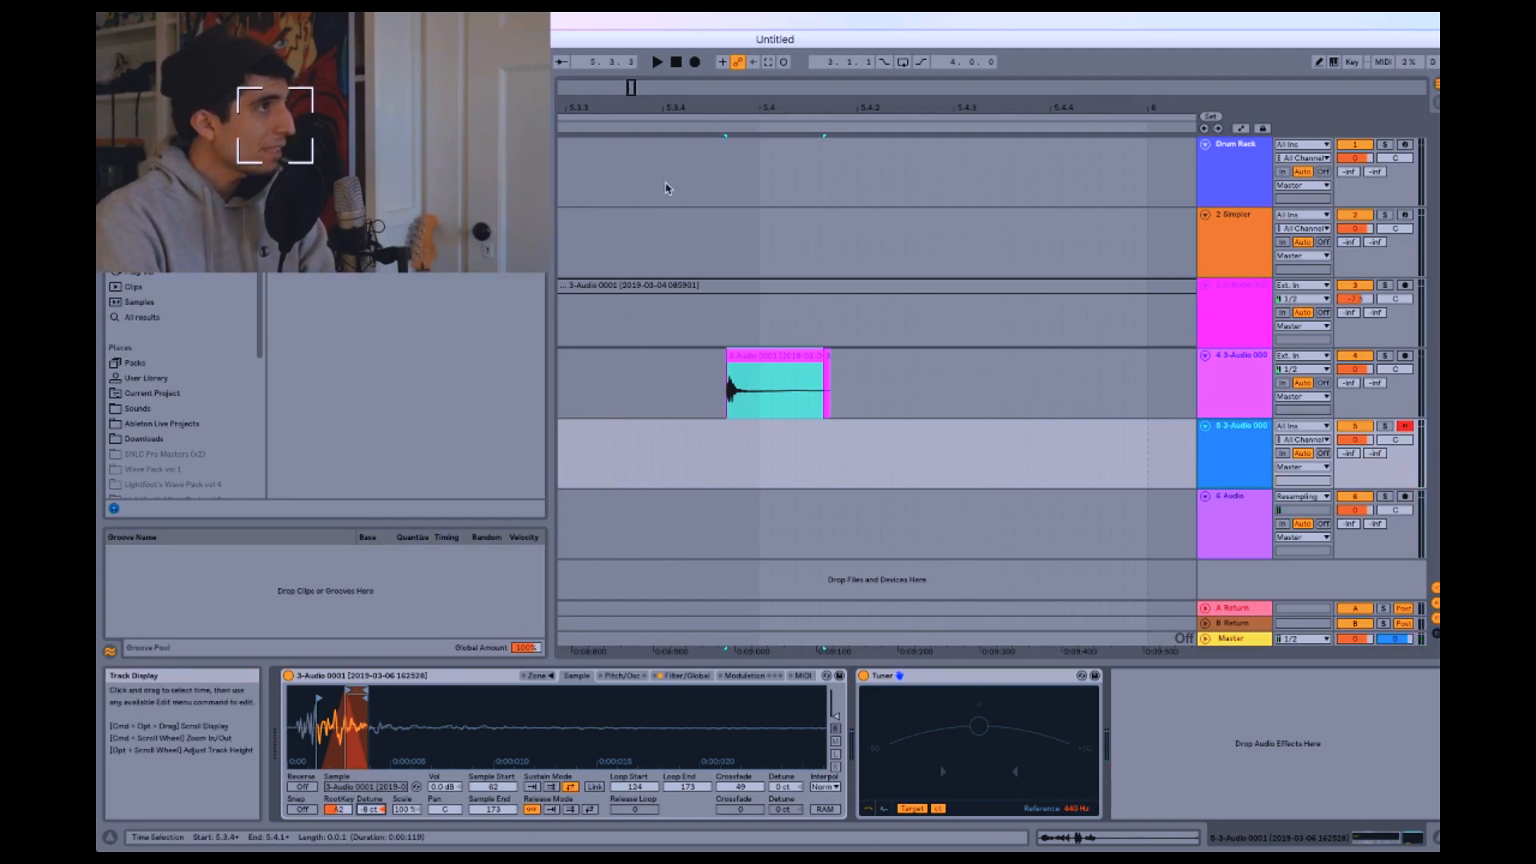
Add a Reverb after the Tuner and set its decay time to about 5.45 s and its dry/wet to 43%
{"action": "left_click", "coordinate": [153, 274]}
{"action": "left_click", "coordinate": [344, 200]}
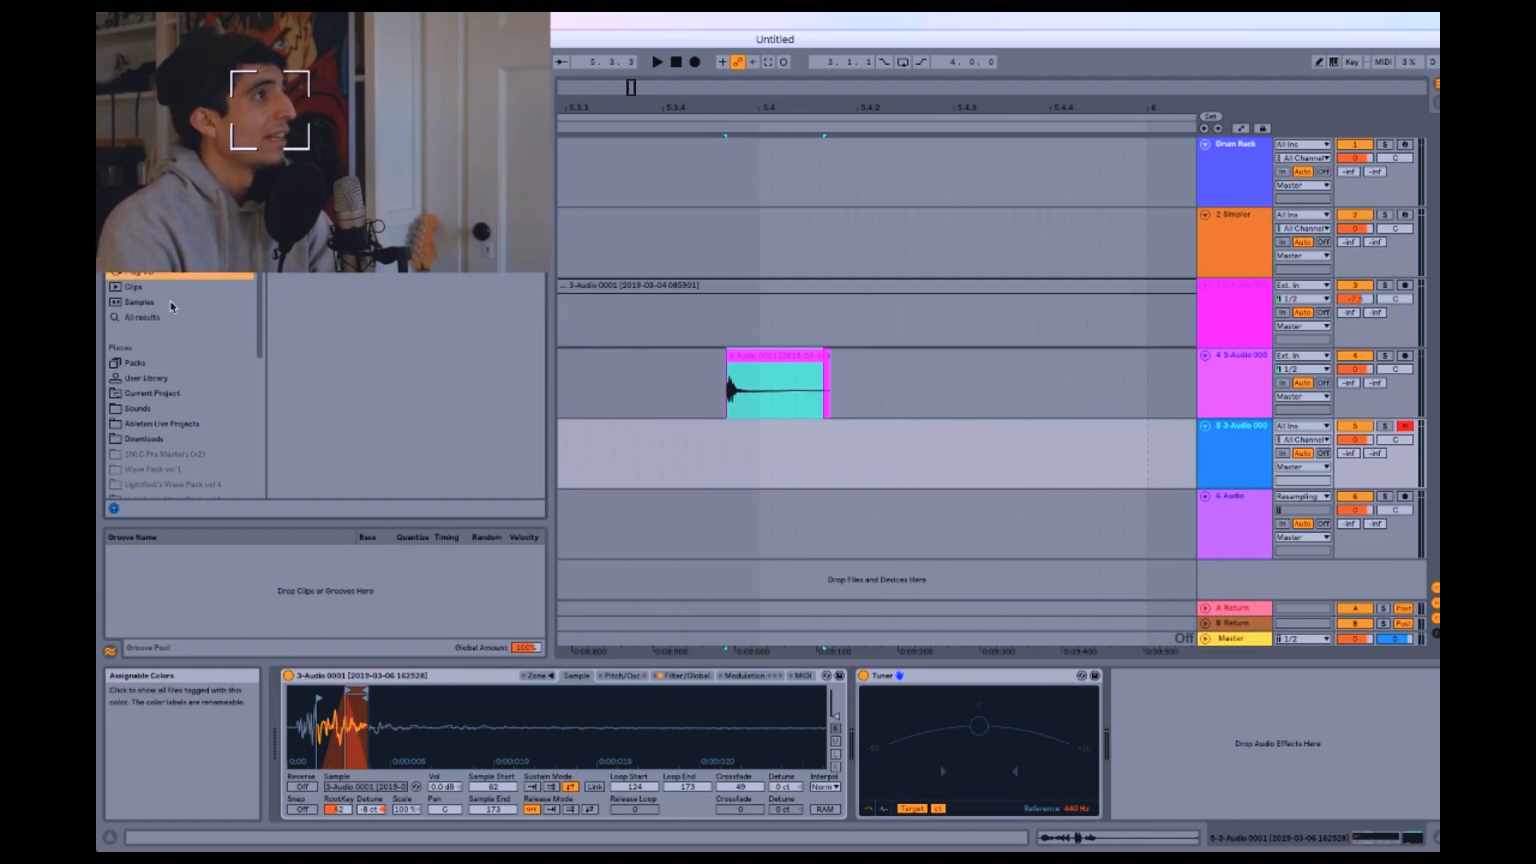
{"action": "left_click", "coordinate": [156, 197]}
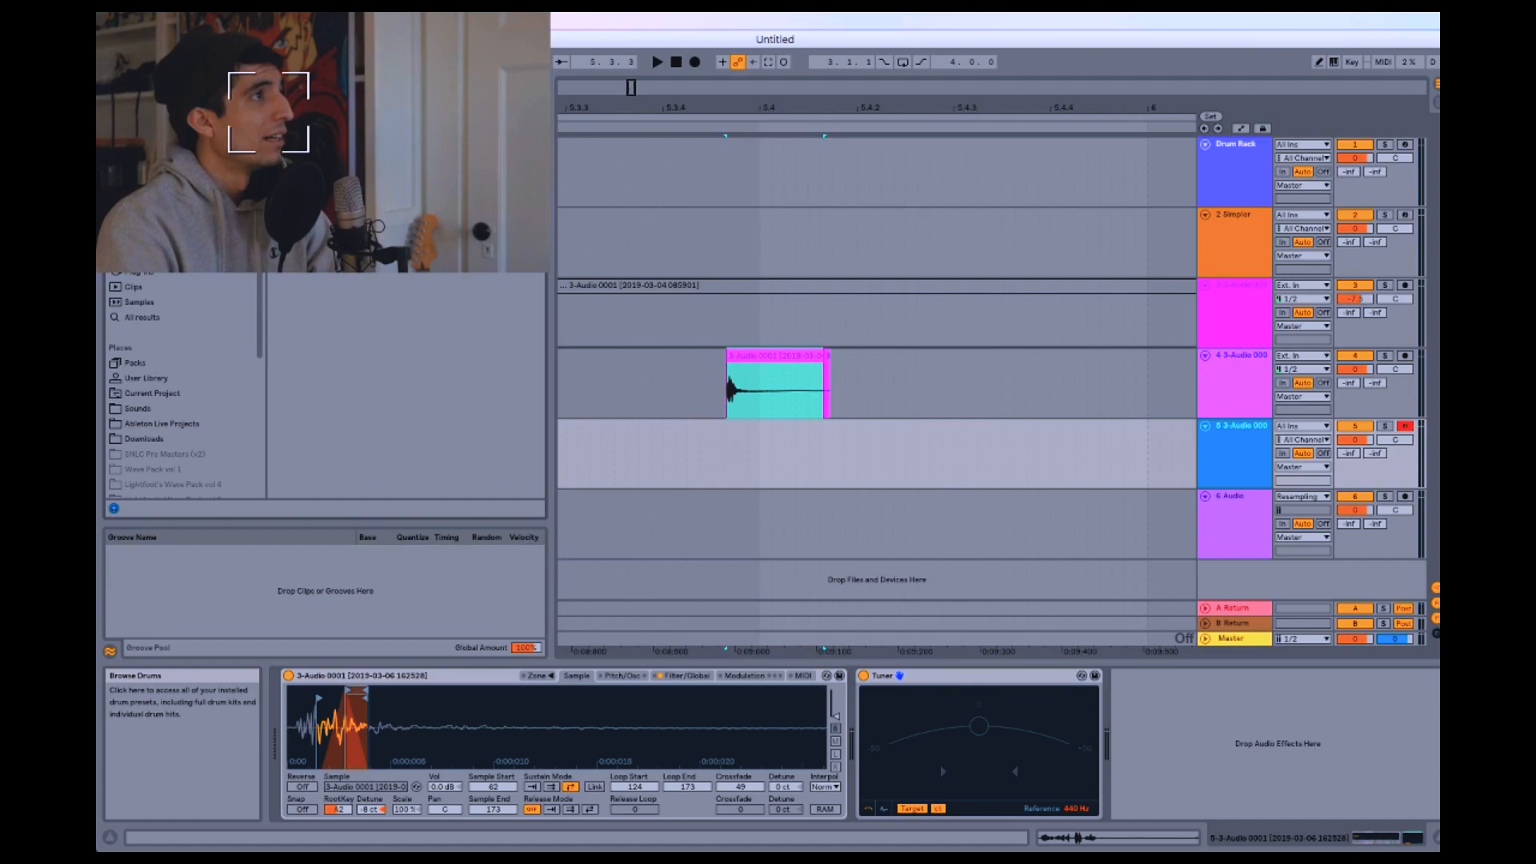
{"action": "left_click", "coordinate": [156, 226]}
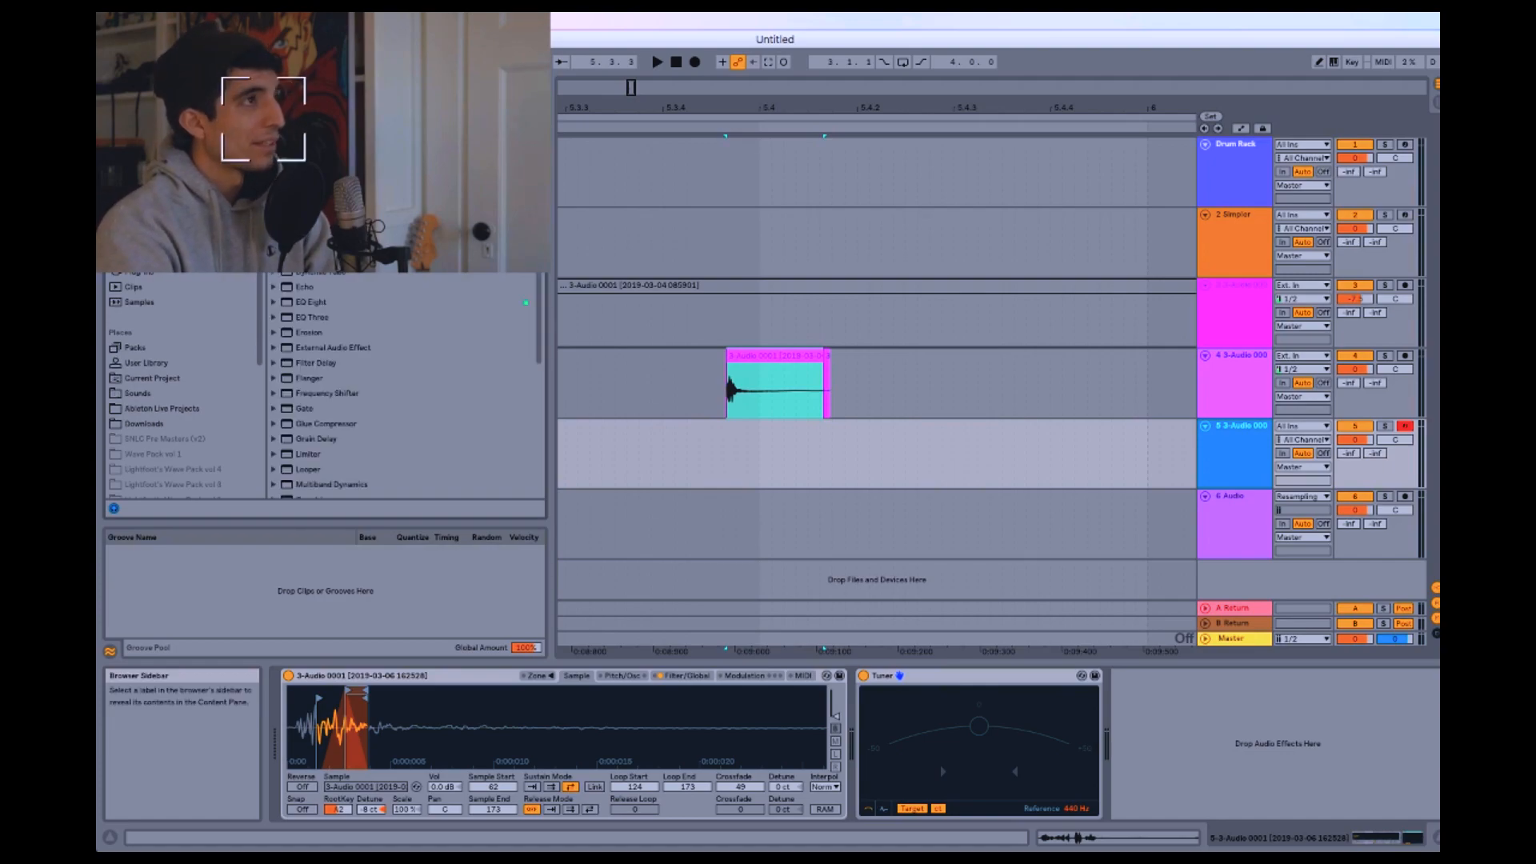
{"action": "key", "text": "super+f"}
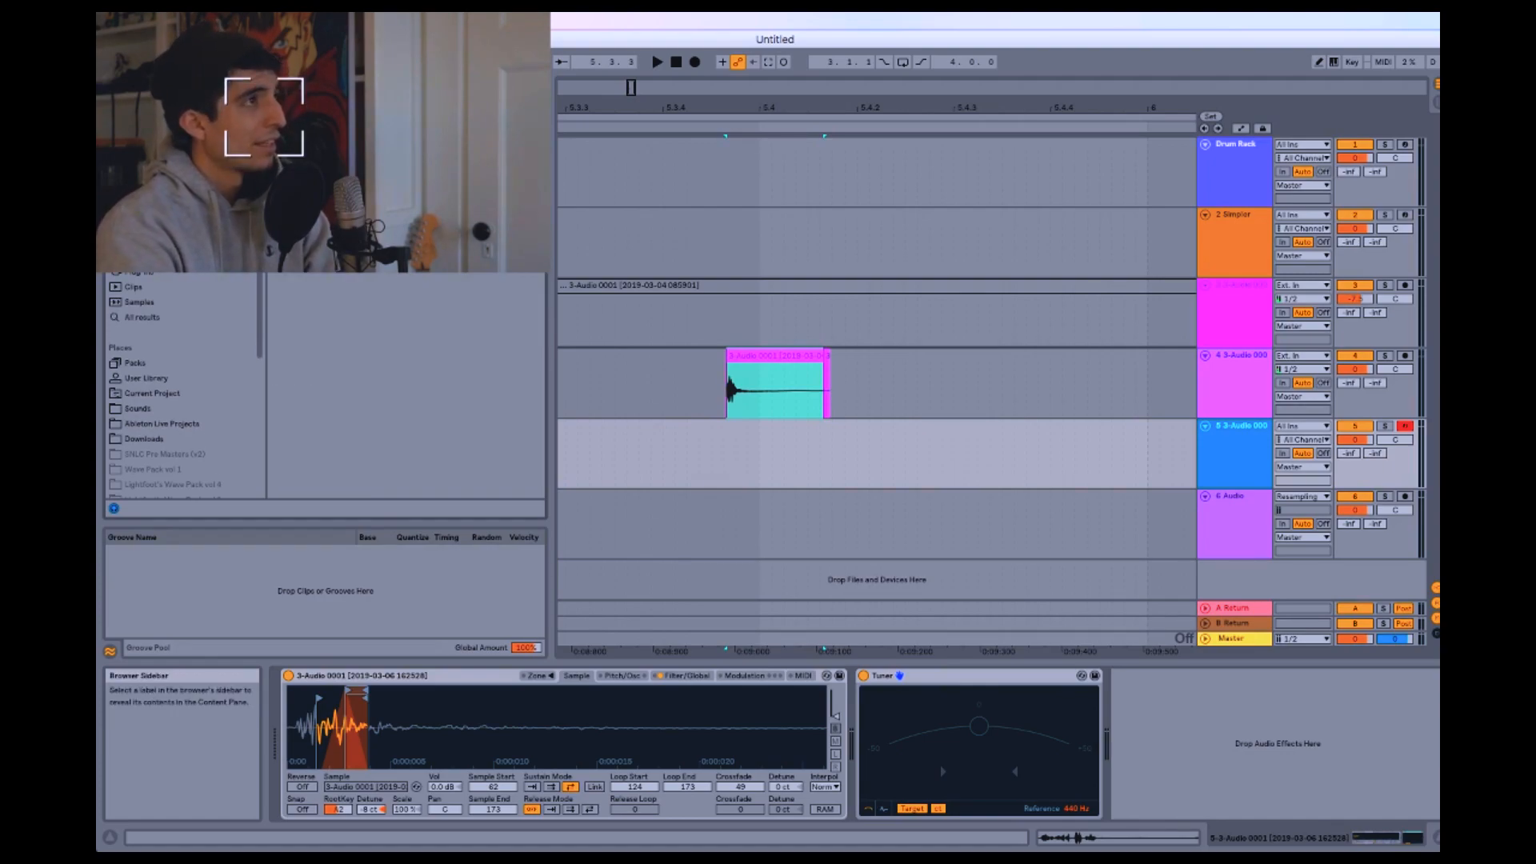
{"action": "double_click", "coordinate": [336, 120]}
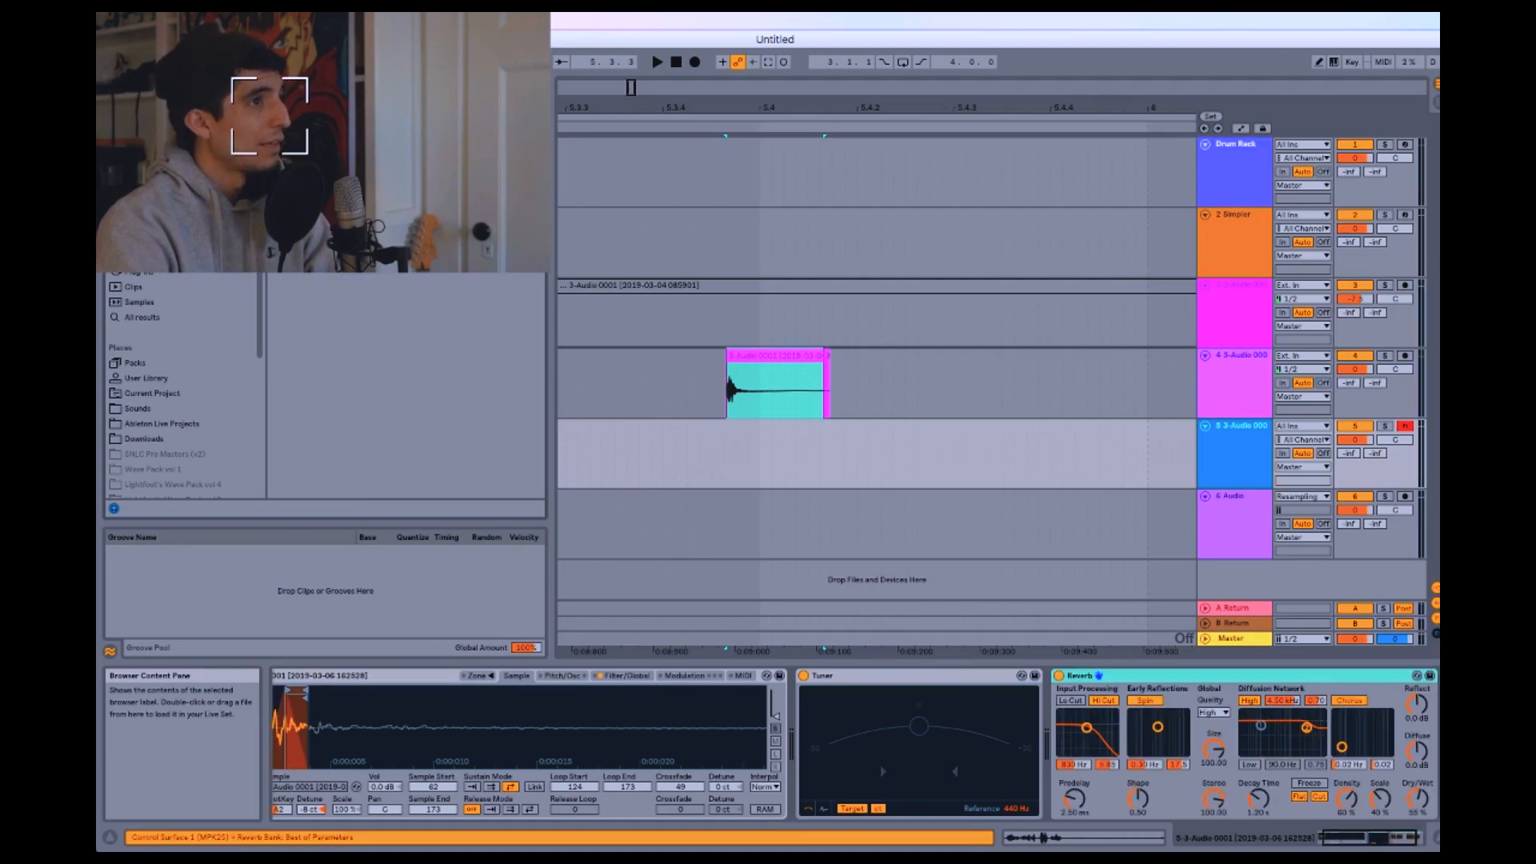
{"action": "left_click_drag", "start_coordinate": [1259, 799], "coordinate": [1273, 788]}
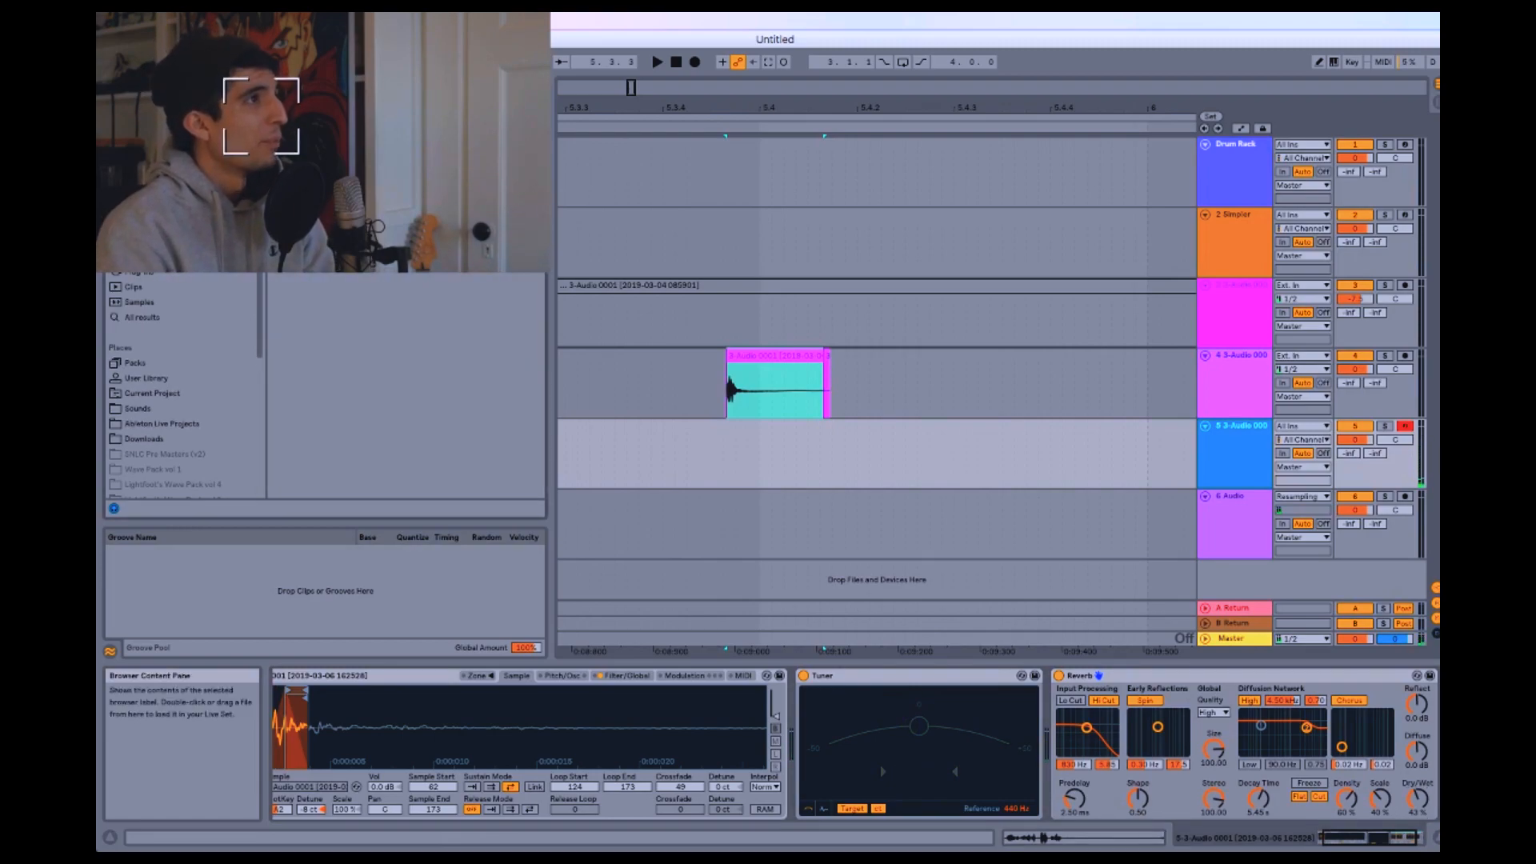
Add the OTT compressor preset after the Reverb and set its amount to 41%
{"action": "double_click", "coordinate": [320, 120]}
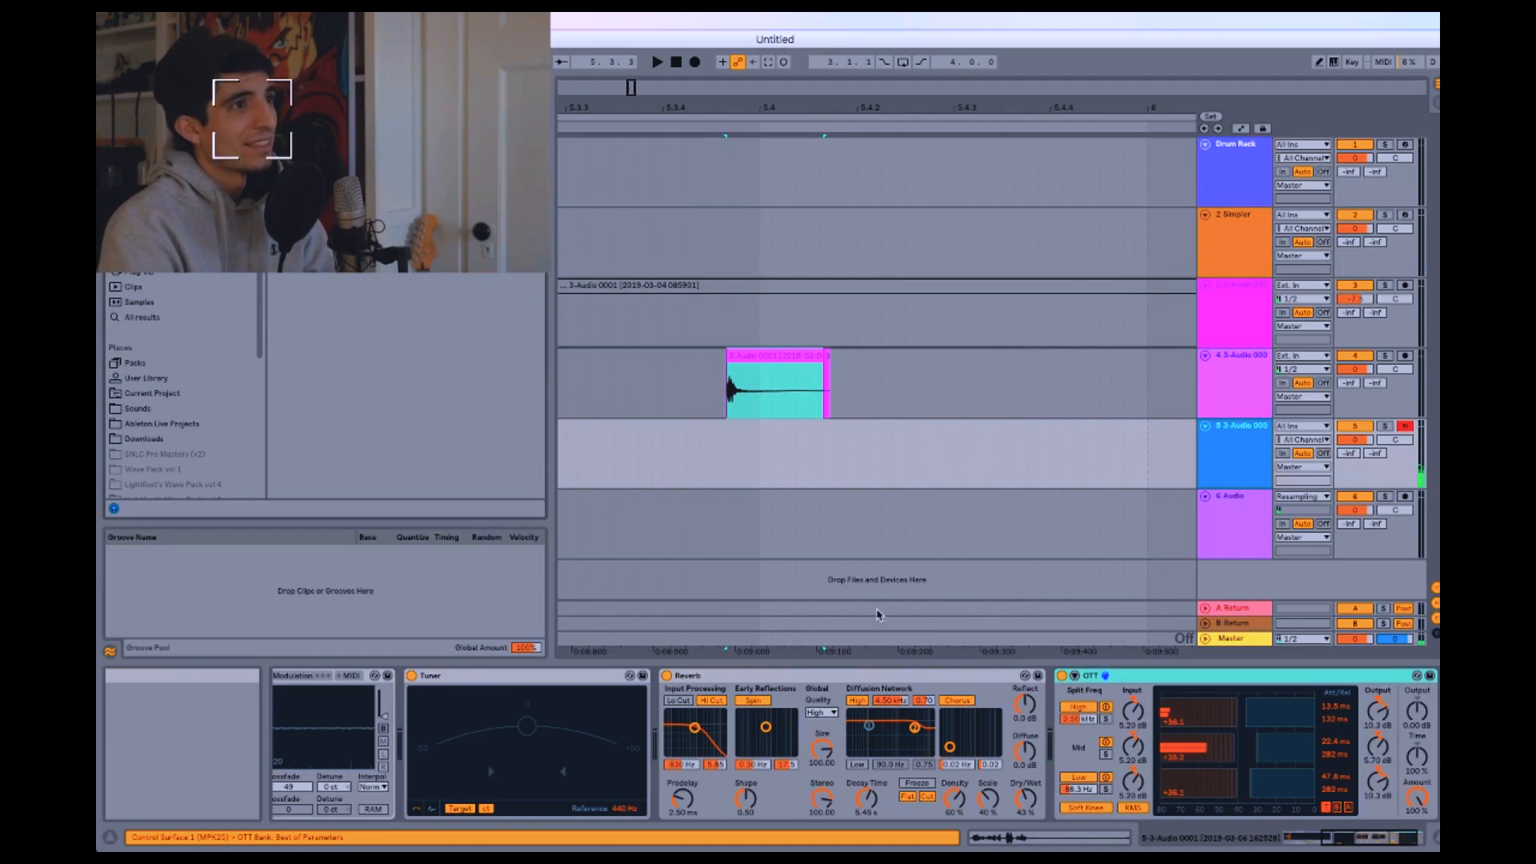
{"action": "left_click_drag", "start_coordinate": [1416, 798], "coordinate": [1416, 860]}
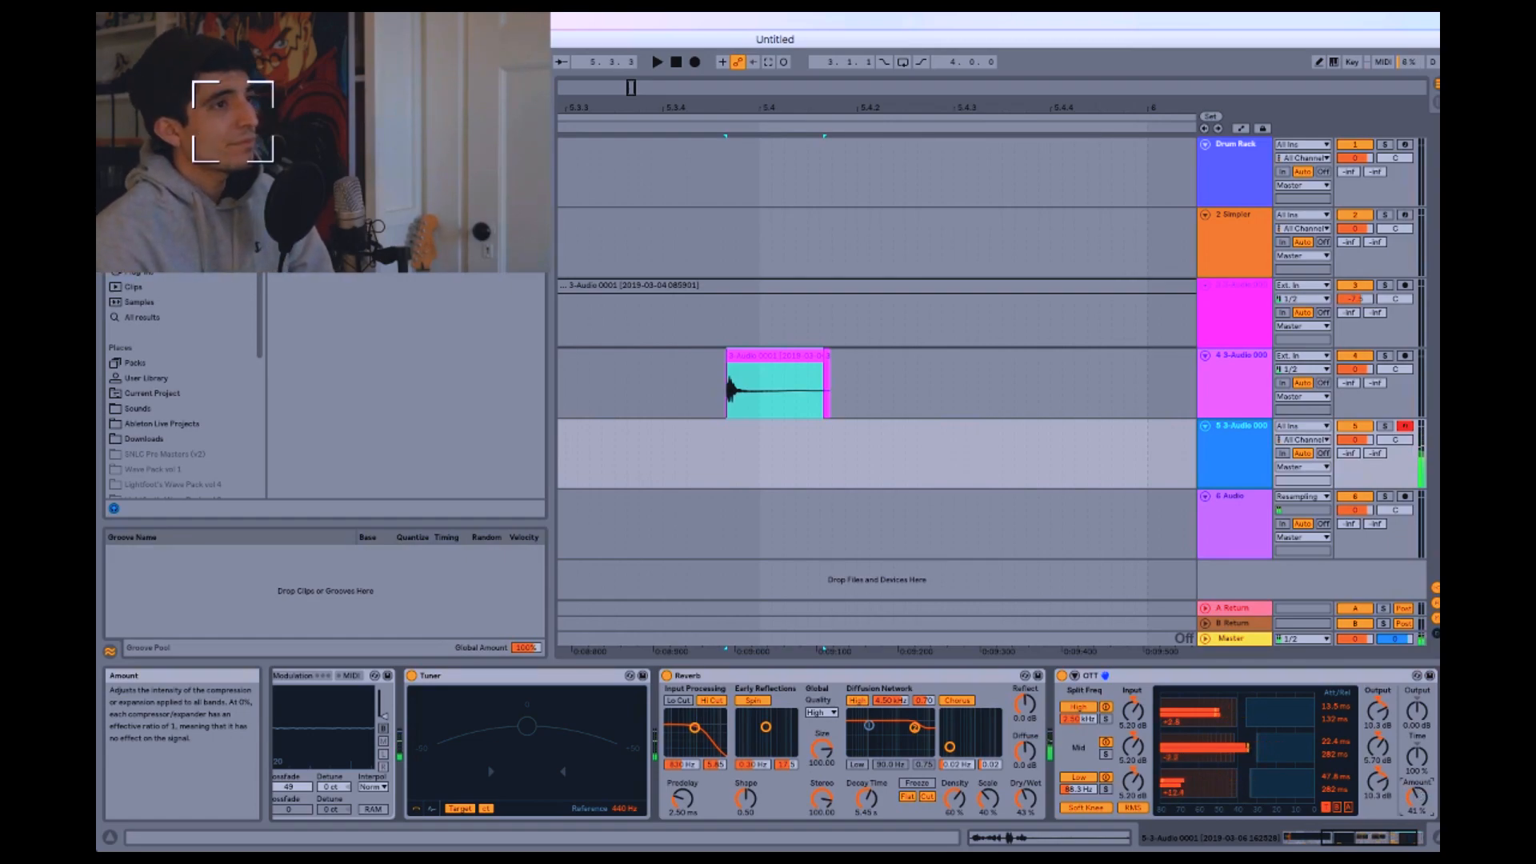
Lower the Sampler's filter cutoff with resonance at 18%, and modulate the filter with LFO 1 by about 13.9
{"action": "scroll", "coordinate": [534, 752], "scroll_direction": "left", "scroll_amount": 6}
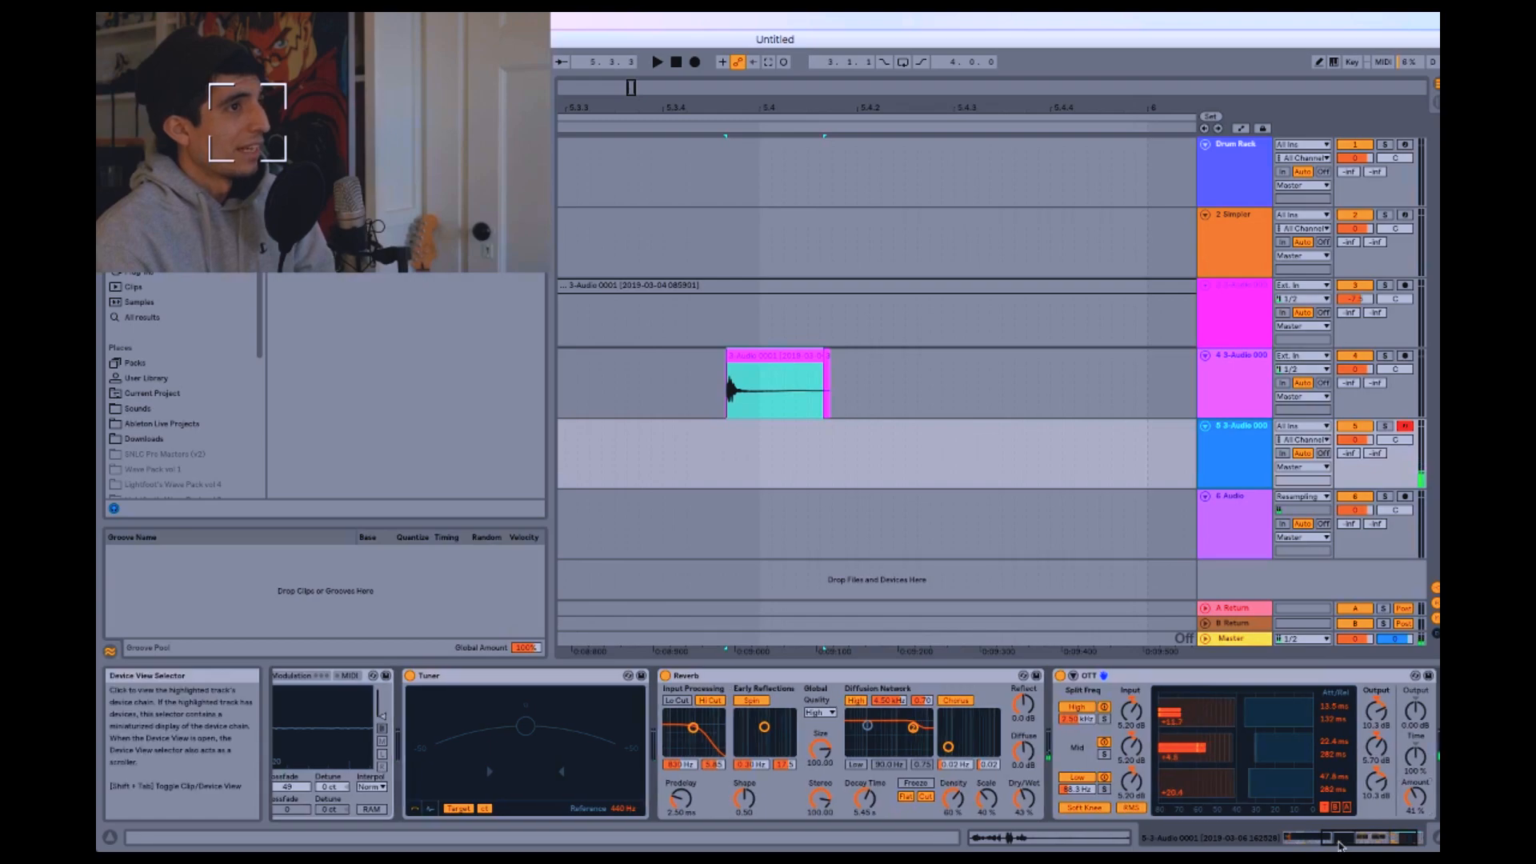
{"action": "left_click", "coordinate": [623, 676]}
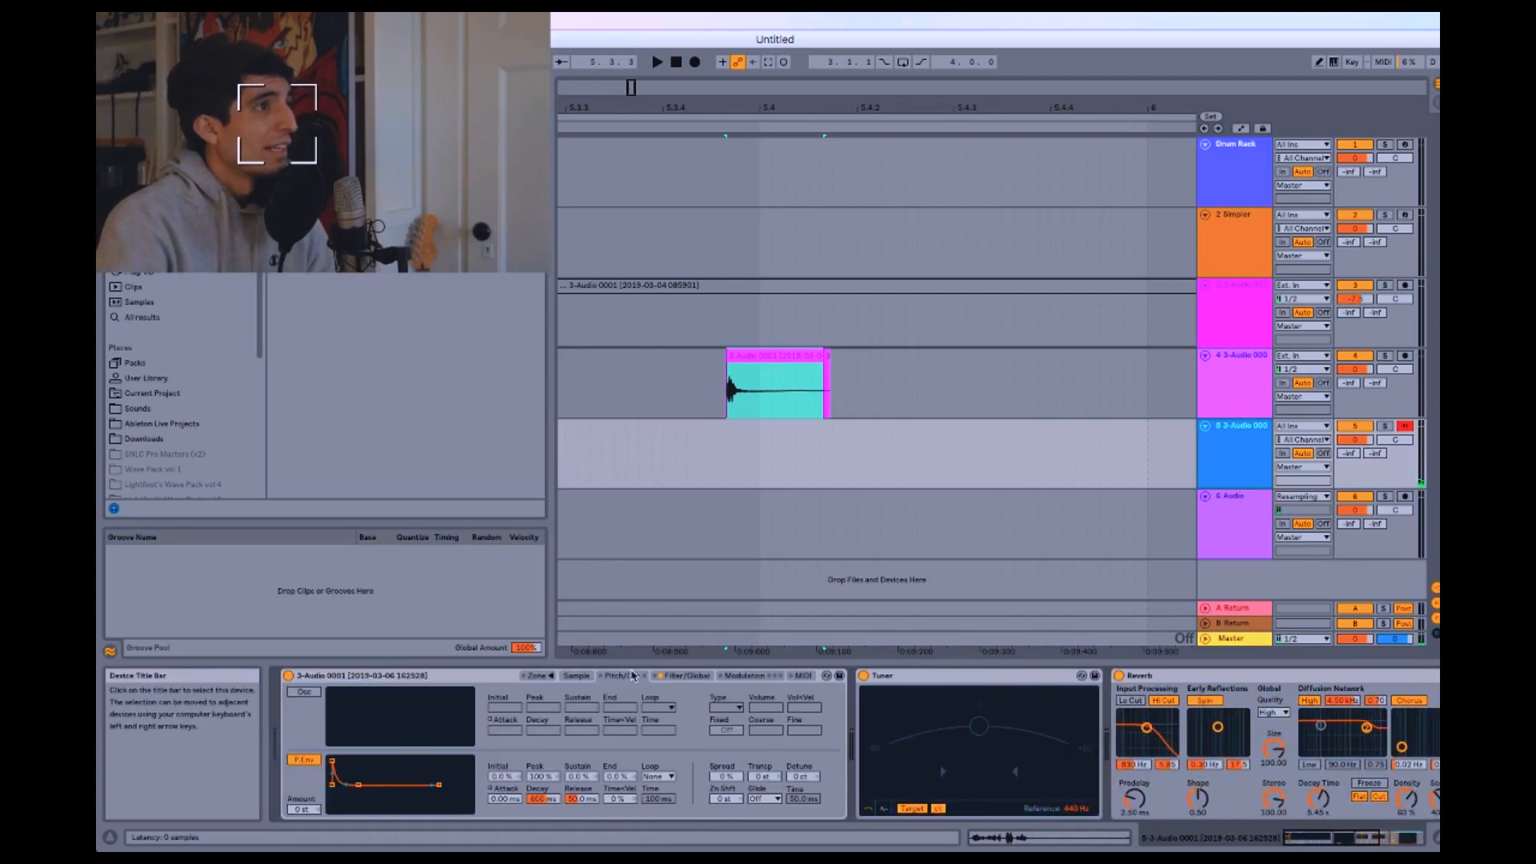
{"action": "left_click", "coordinate": [676, 676]}
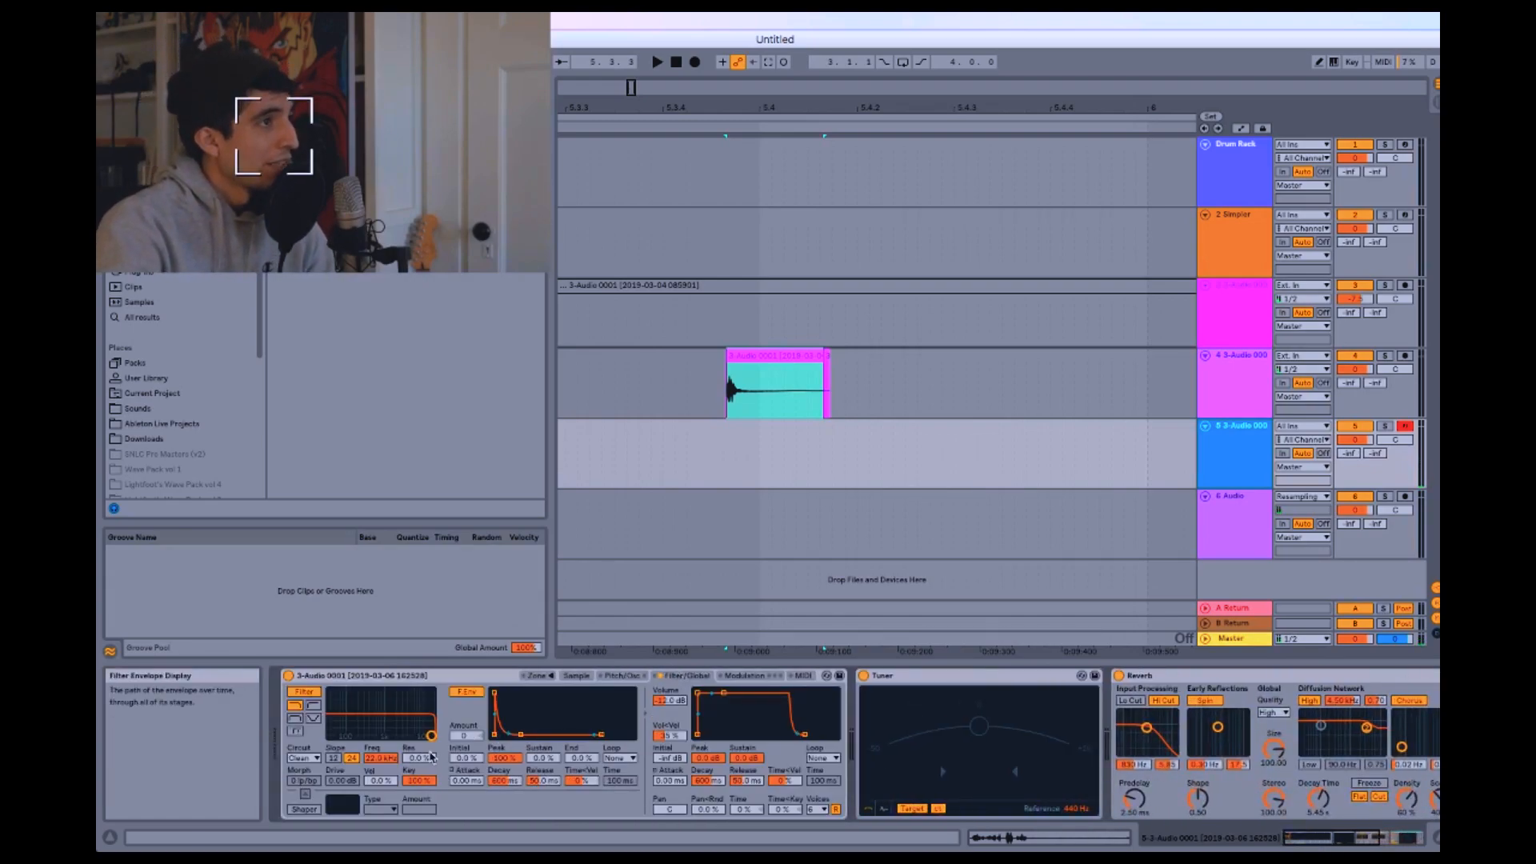
{"action": "left_click_drag", "start_coordinate": [423, 733], "coordinate": [384, 730]}
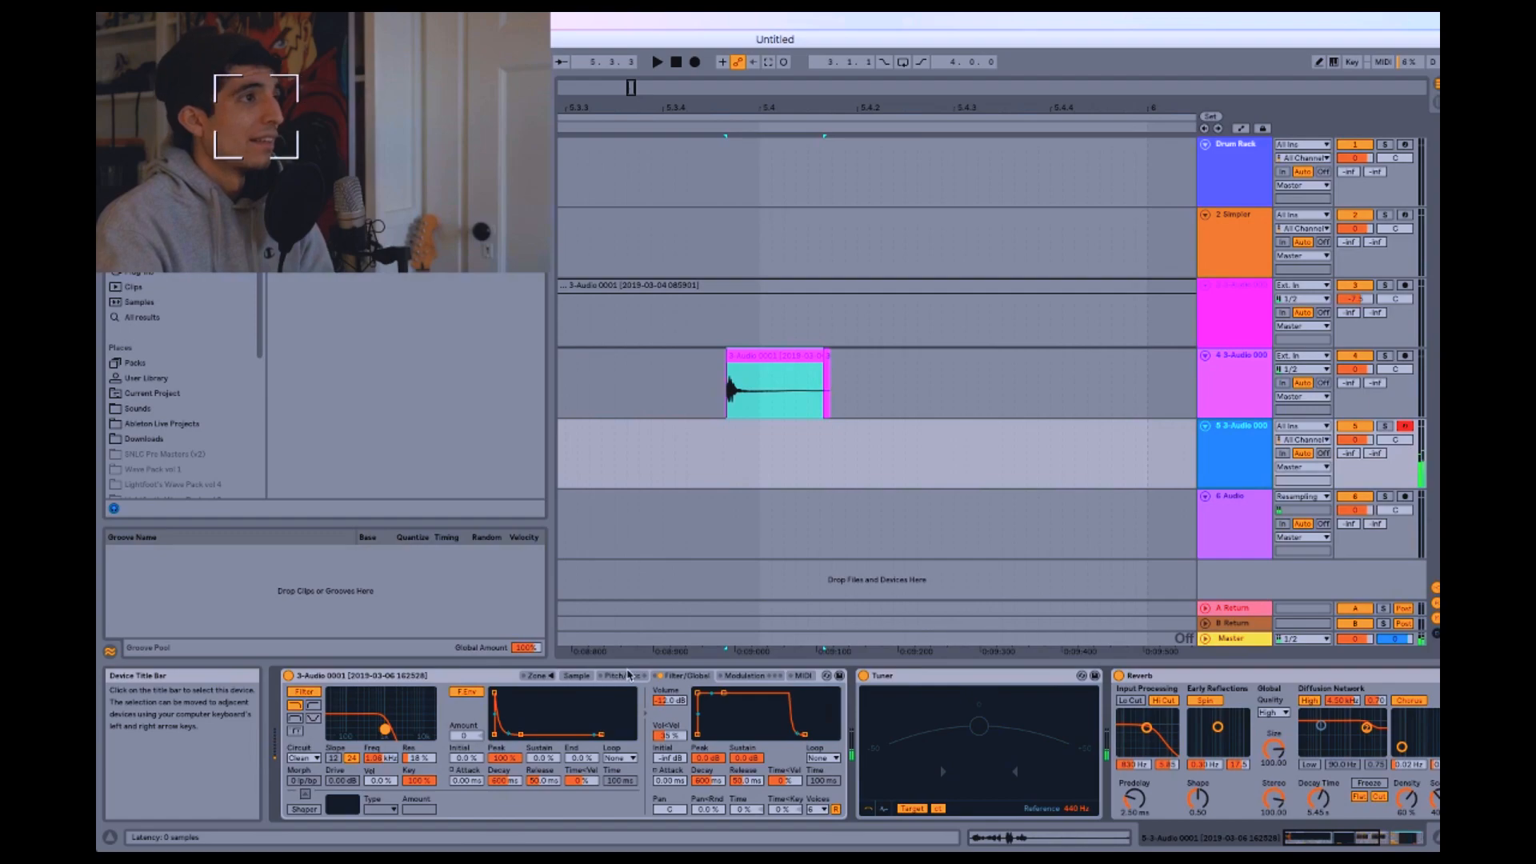
{"action": "left_click", "coordinate": [743, 676]}
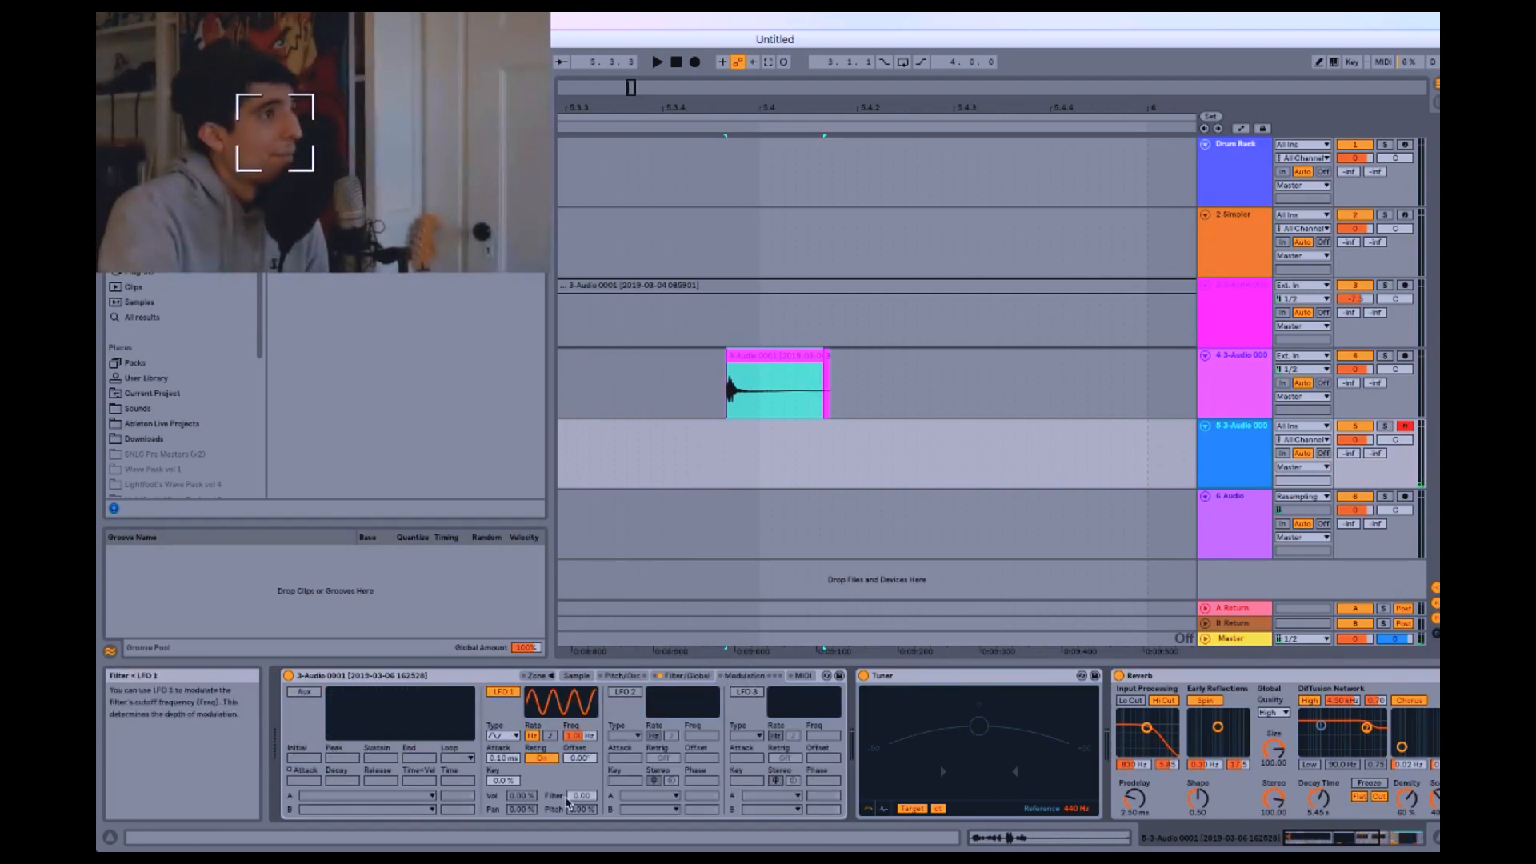
{"action": "mouse_move", "coordinate": [582, 795]}
{"action": "left_mouse_down"}
{"action": "mouse_move", "coordinate": [581, 744]}
{"action": "mouse_move", "coordinate": [577, 772]}
{"action": "left_mouse_up"}
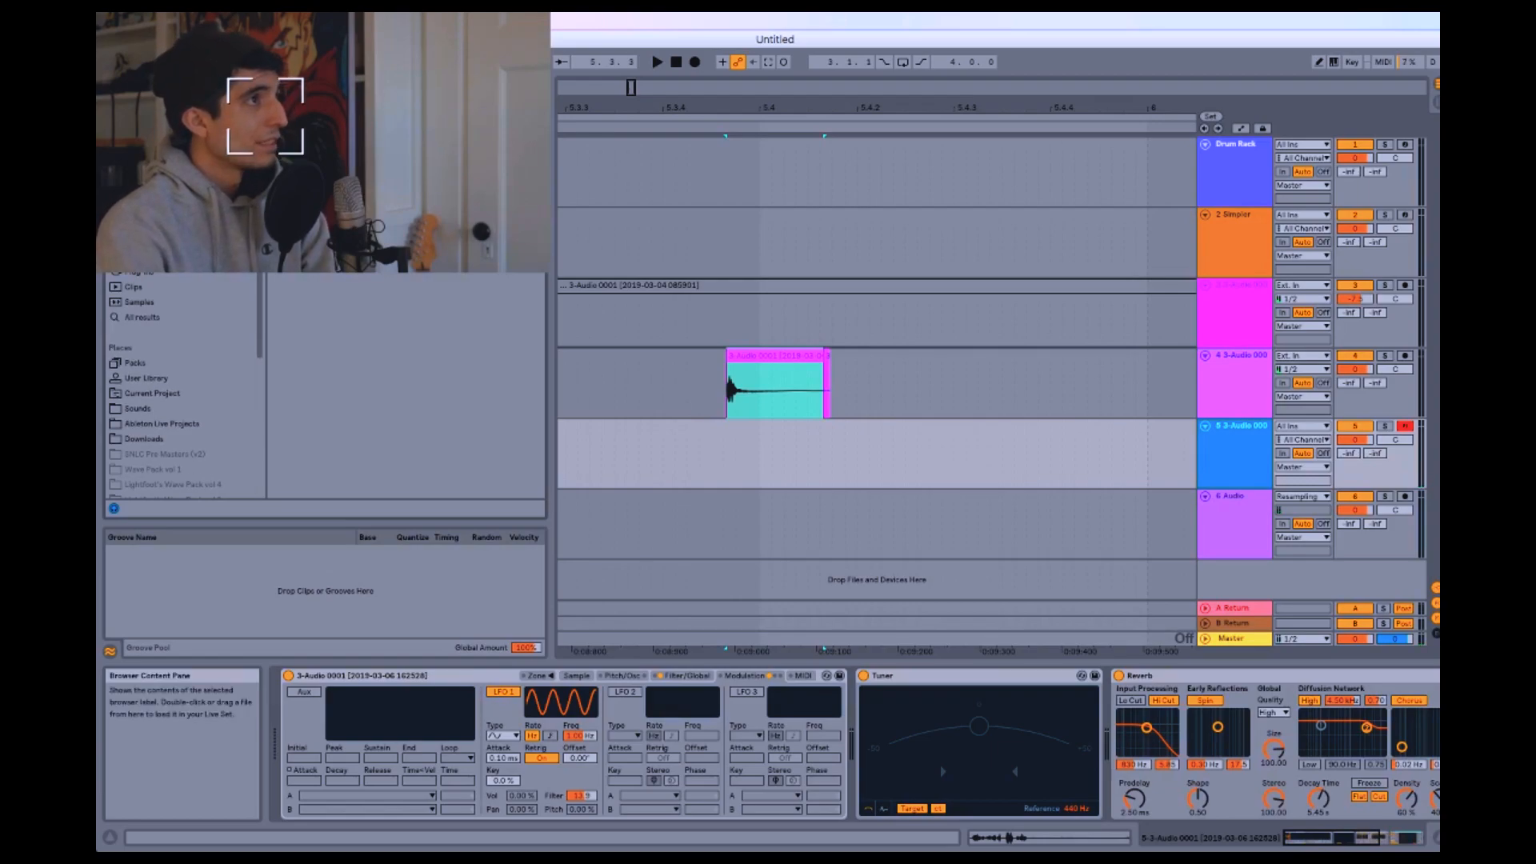
Add an Arpeggiator before the Sampler, with a rate of 1/32 and 3 steps
{"action": "double_click", "coordinate": [336, 132]}
{"action": "left_click_drag", "start_coordinate": [344, 750], "coordinate": [344, 770]}
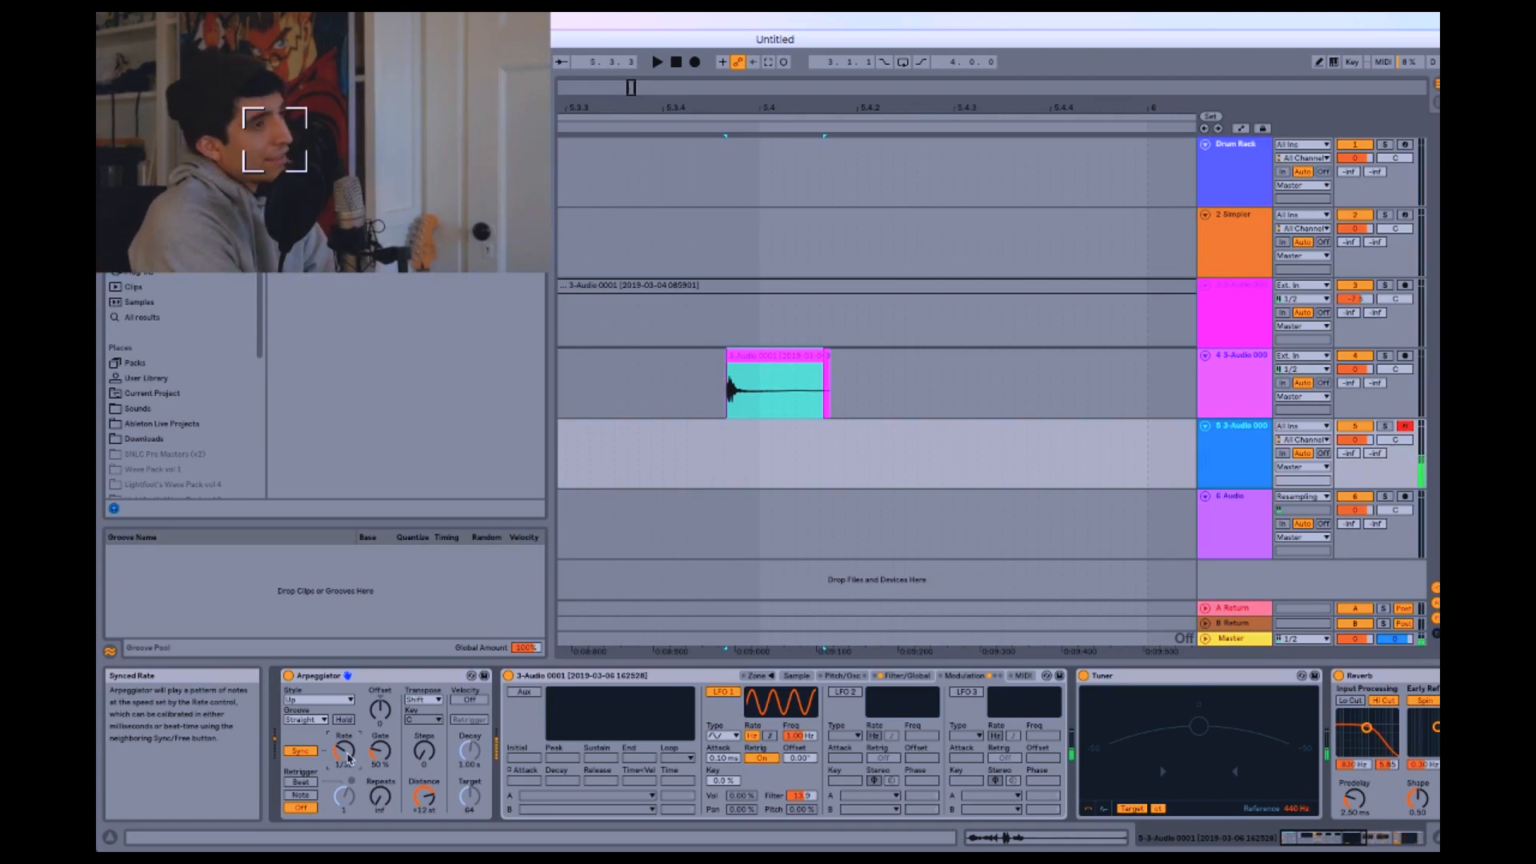
{"action": "left_click_drag", "start_coordinate": [426, 768], "coordinate": [425, 748]}
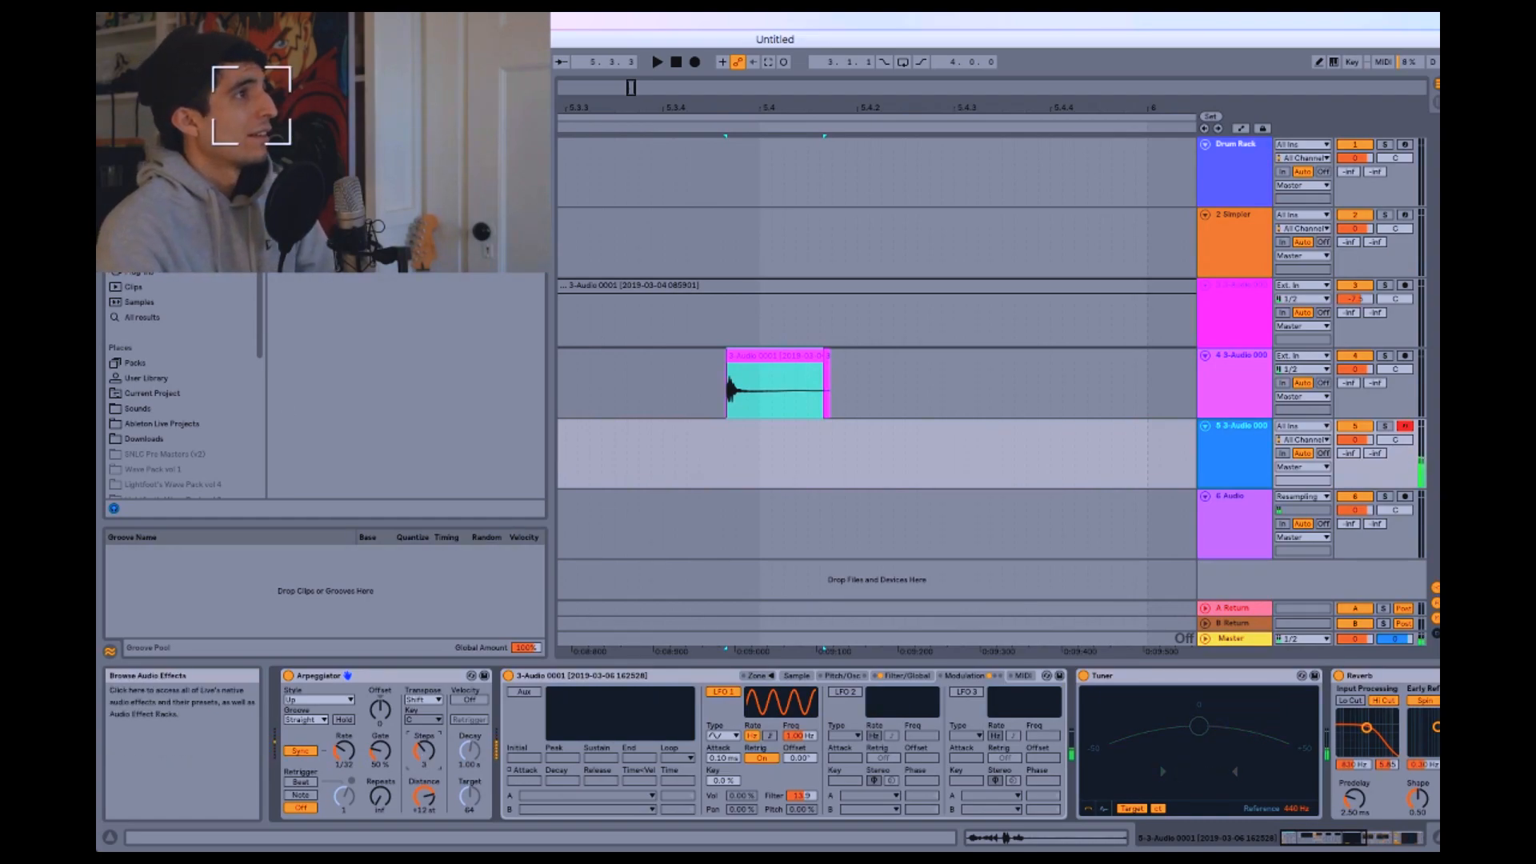
Add an EQ Eight after OTT, raise its low-cut frequency and boost band 3 by about 1.98 dB near 3.30 kHz
{"action": "key", "text": "BackSpace"}
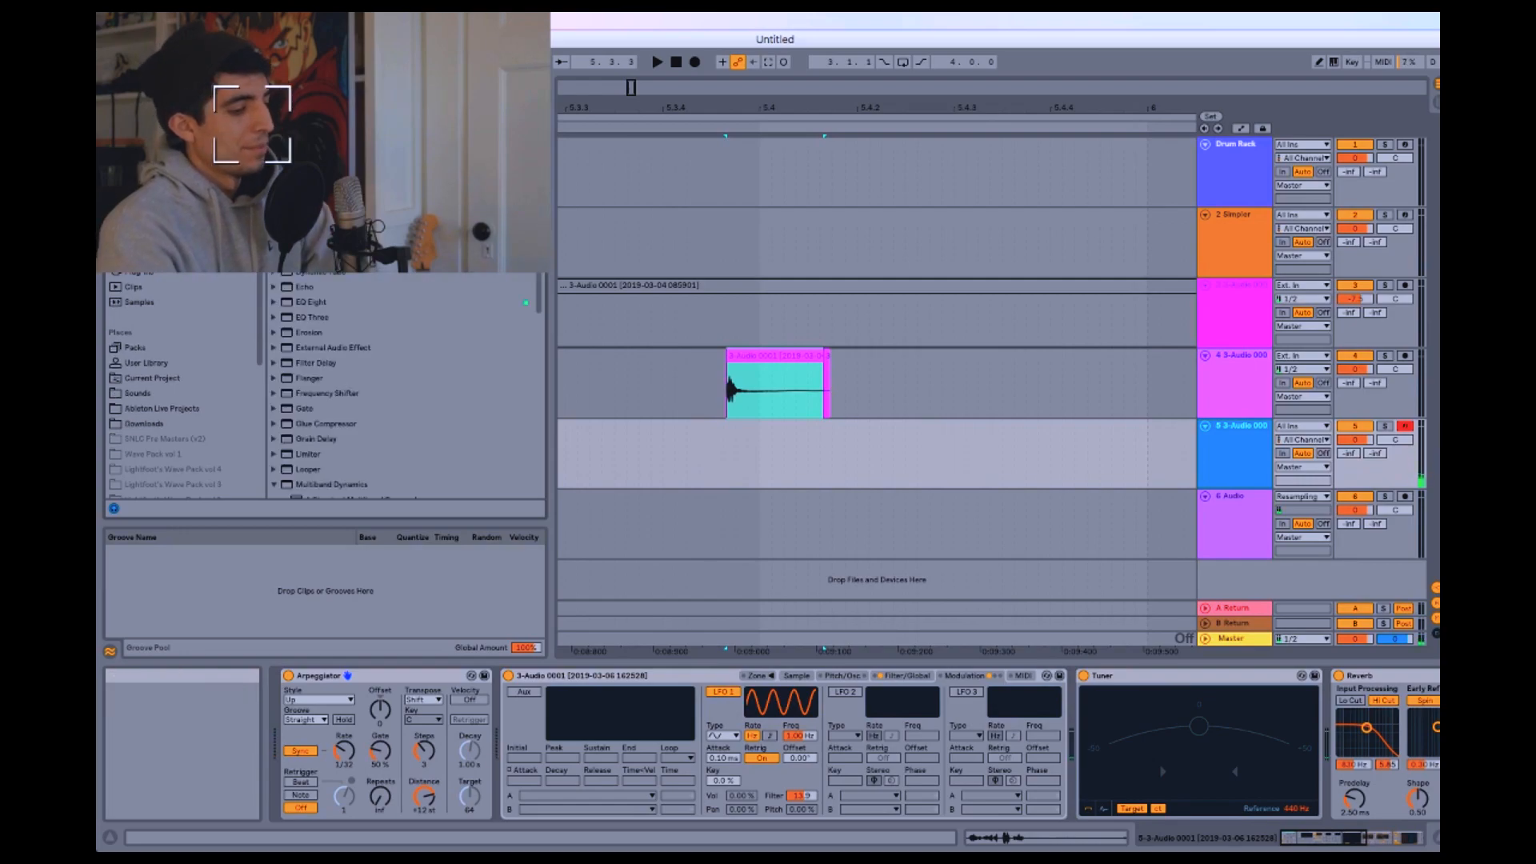
{"action": "type", "text": "ott"}
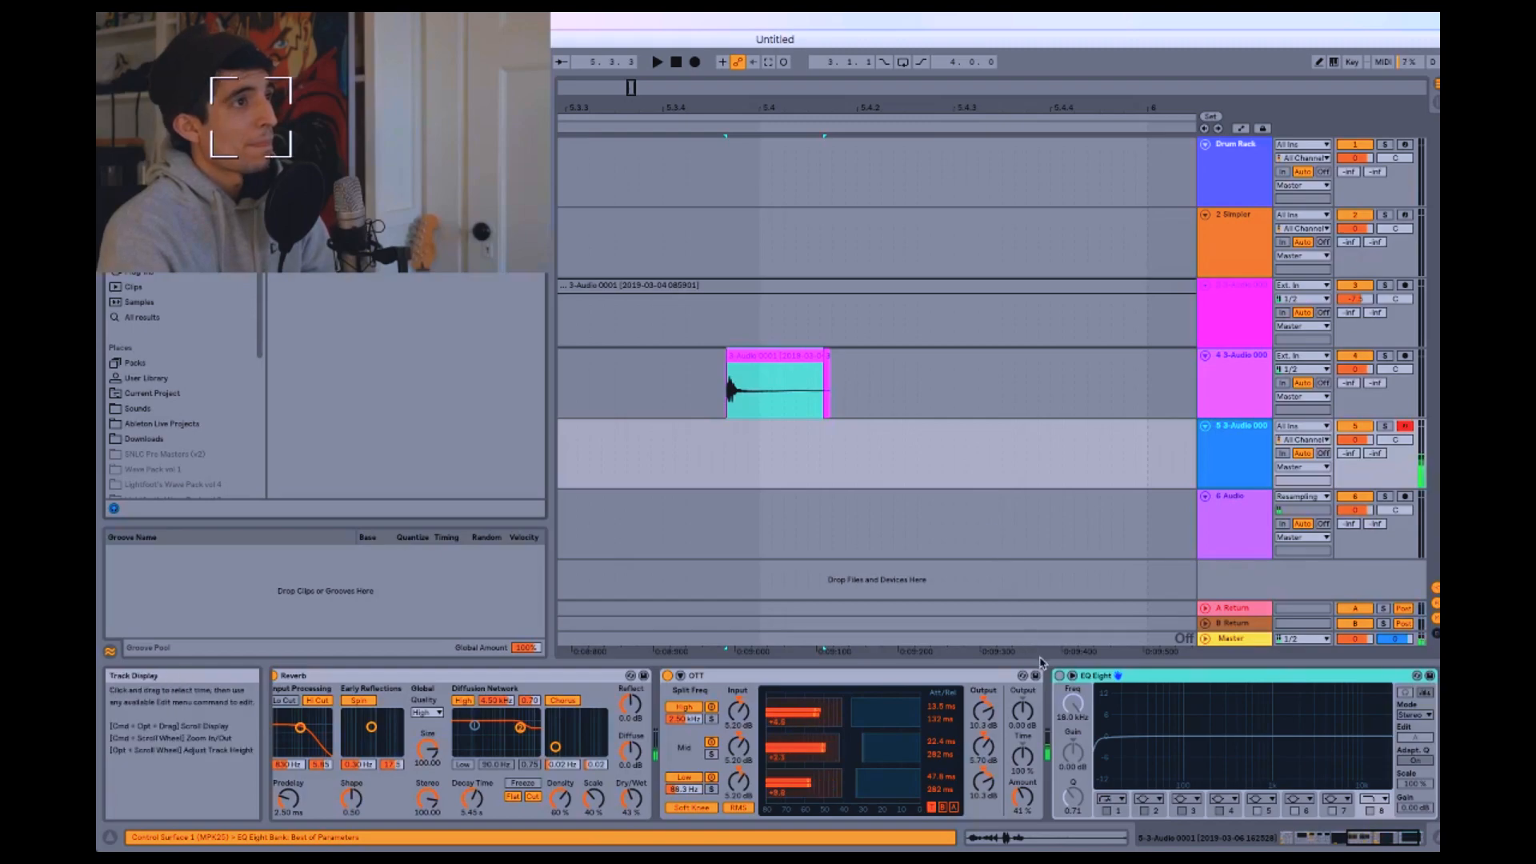
{"action": "left_click", "coordinate": [1060, 675]}
{"action": "left_click", "coordinate": [1059, 676]}
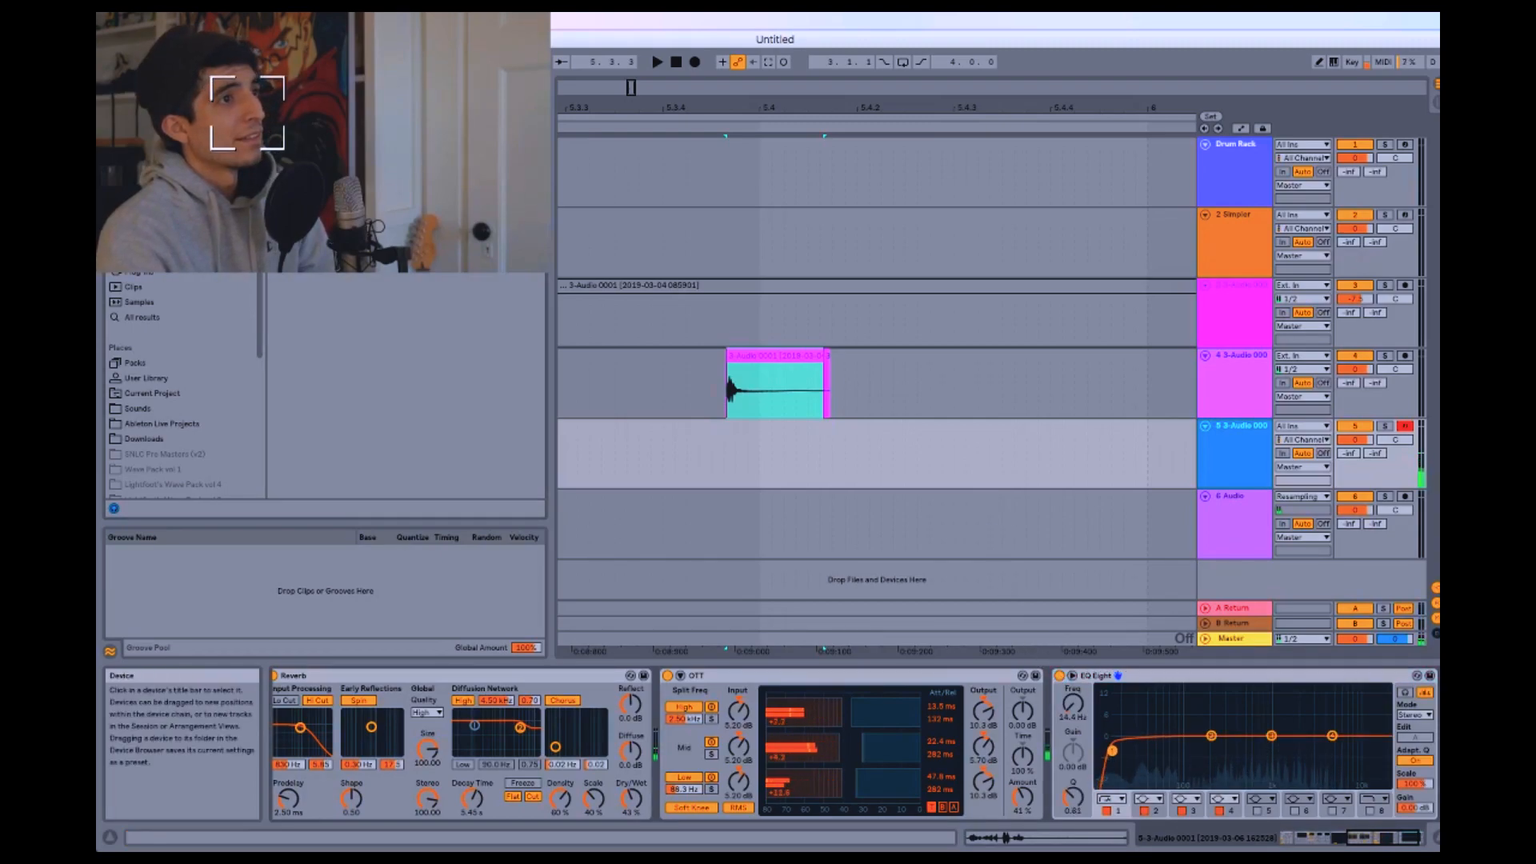
{"action": "left_click_drag", "start_coordinate": [1211, 735], "coordinate": [1316, 730]}
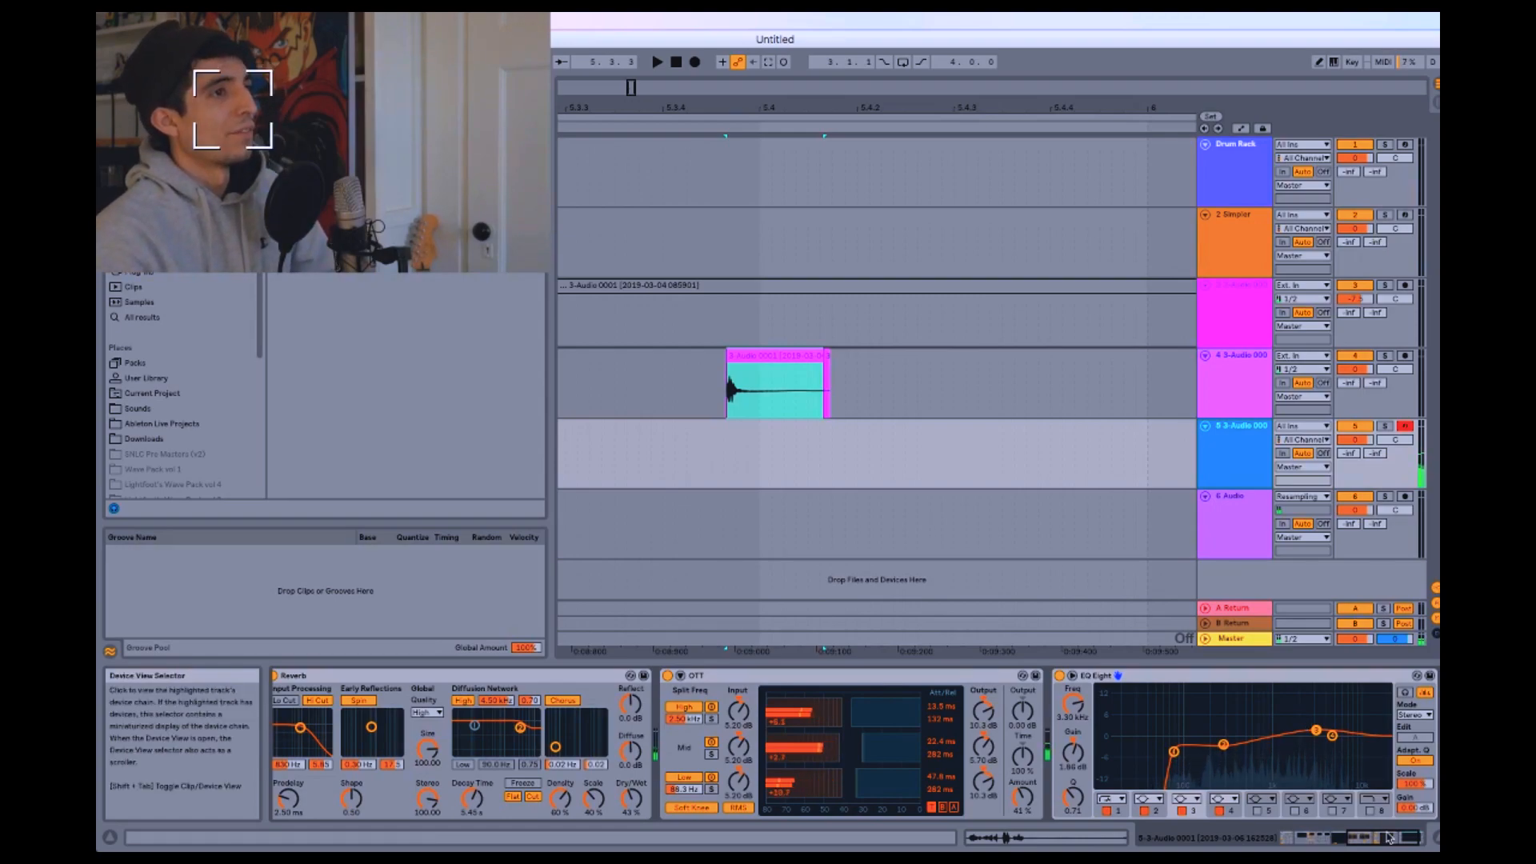
Lower the sustain of the Sampler's volume envelope to its minimum and lengthen the envelope's decay to several seconds
{"action": "left_click", "coordinate": [1324, 840]}
{"action": "left_click", "coordinate": [1320, 839]}
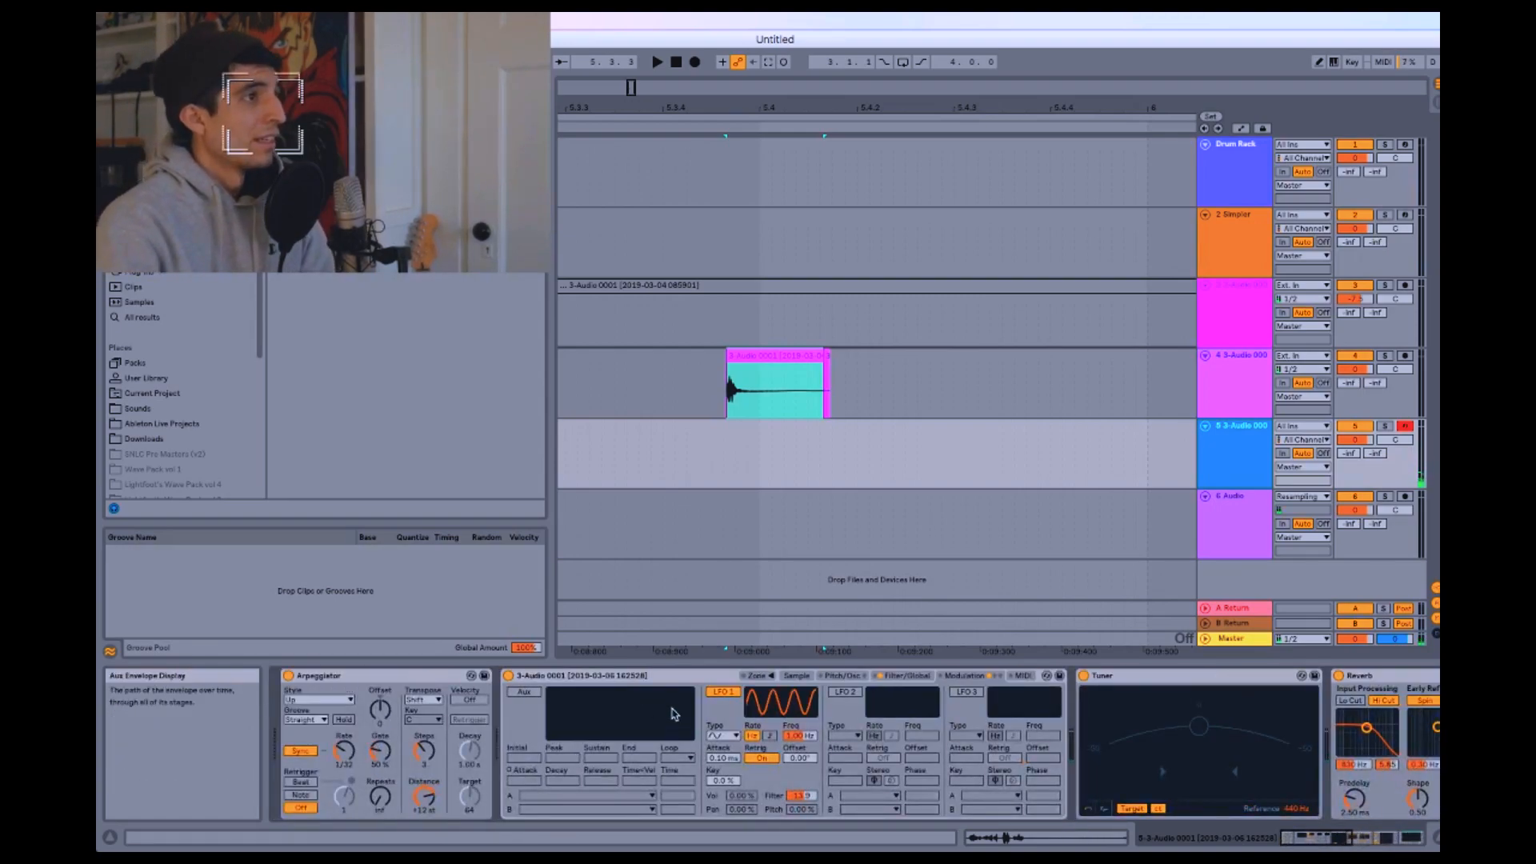
{"action": "left_click", "coordinate": [646, 680]}
{"action": "left_click", "coordinate": [796, 677]}
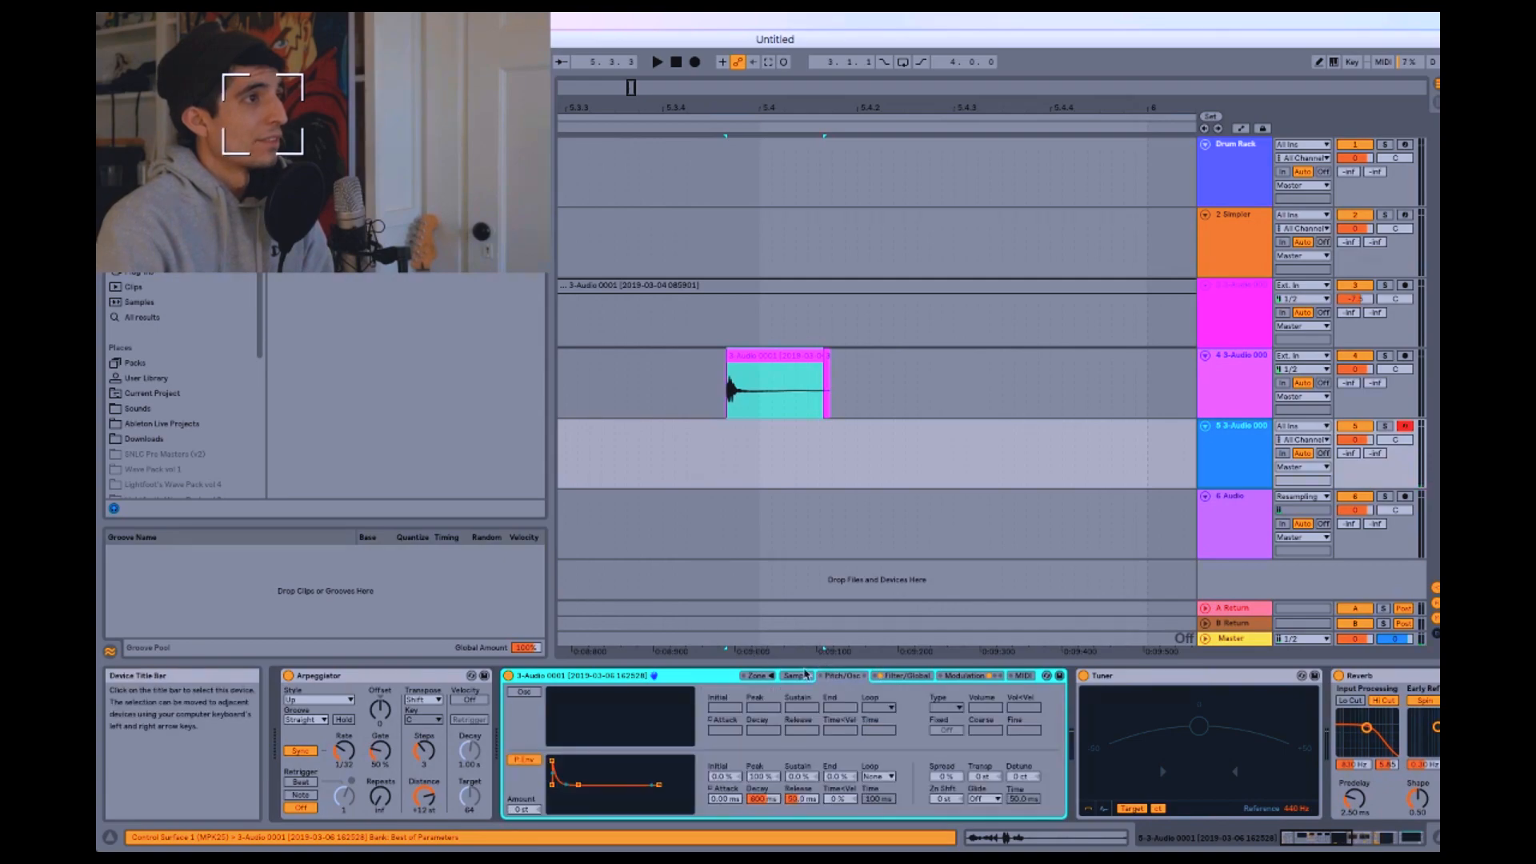
{"action": "left_click", "coordinate": [909, 678]}
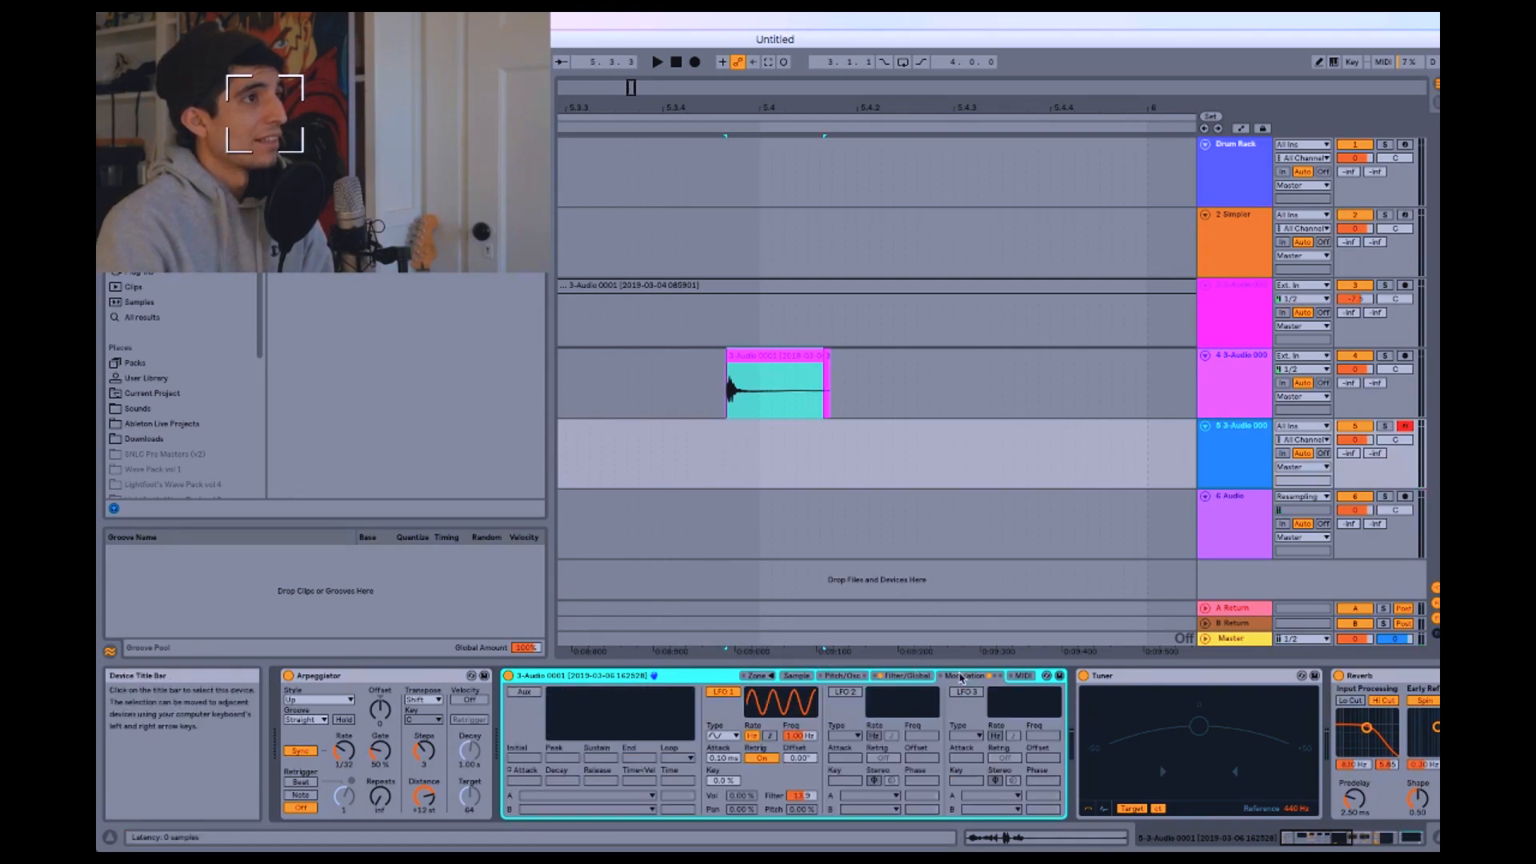
{"action": "left_click", "coordinate": [909, 678]}
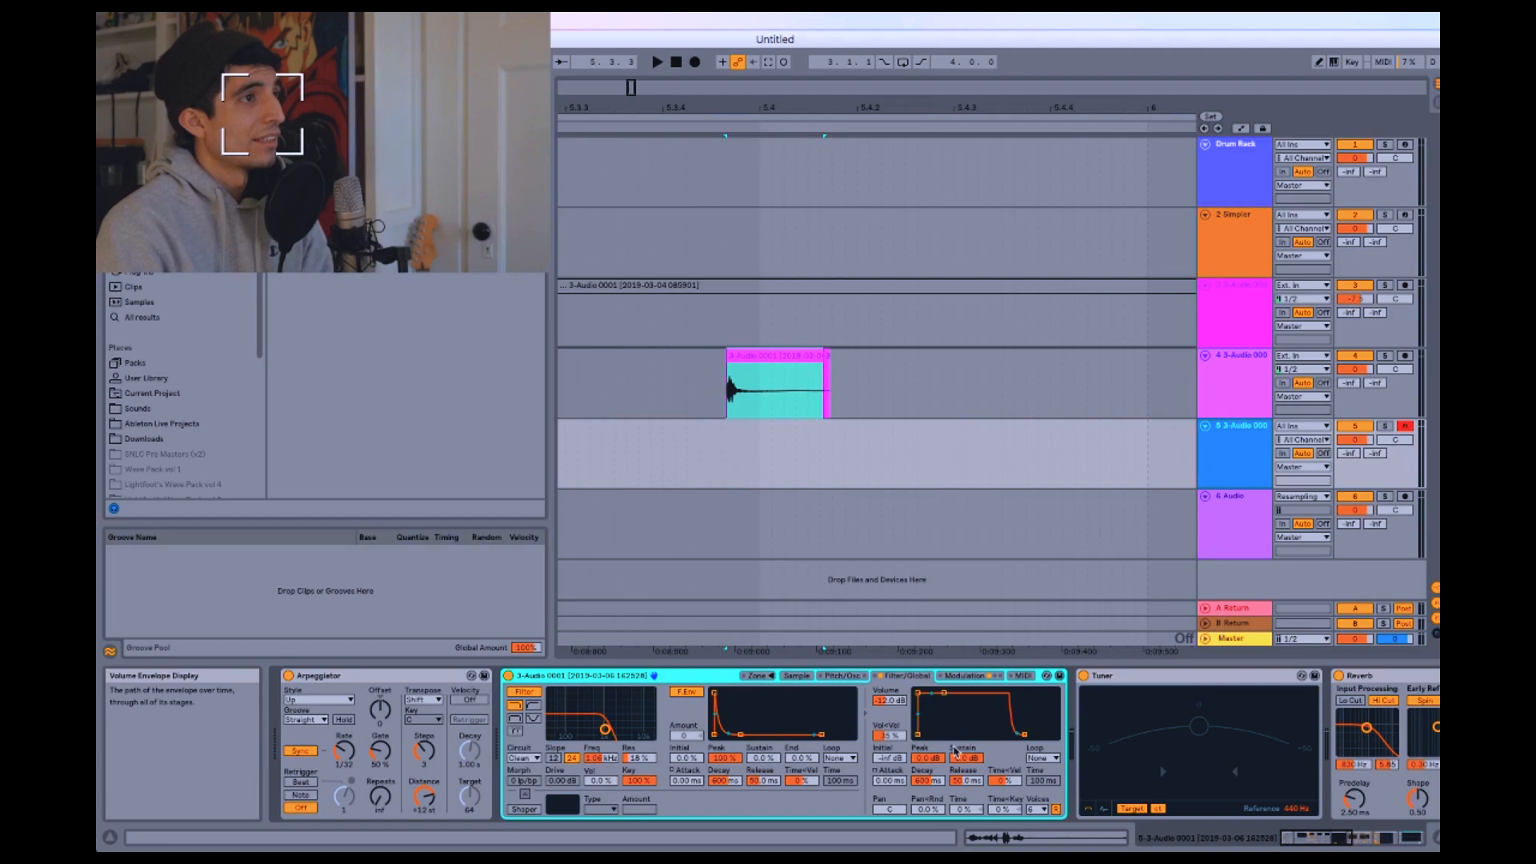
{"action": "left_click_drag", "start_coordinate": [965, 757], "coordinate": [928, 782]}
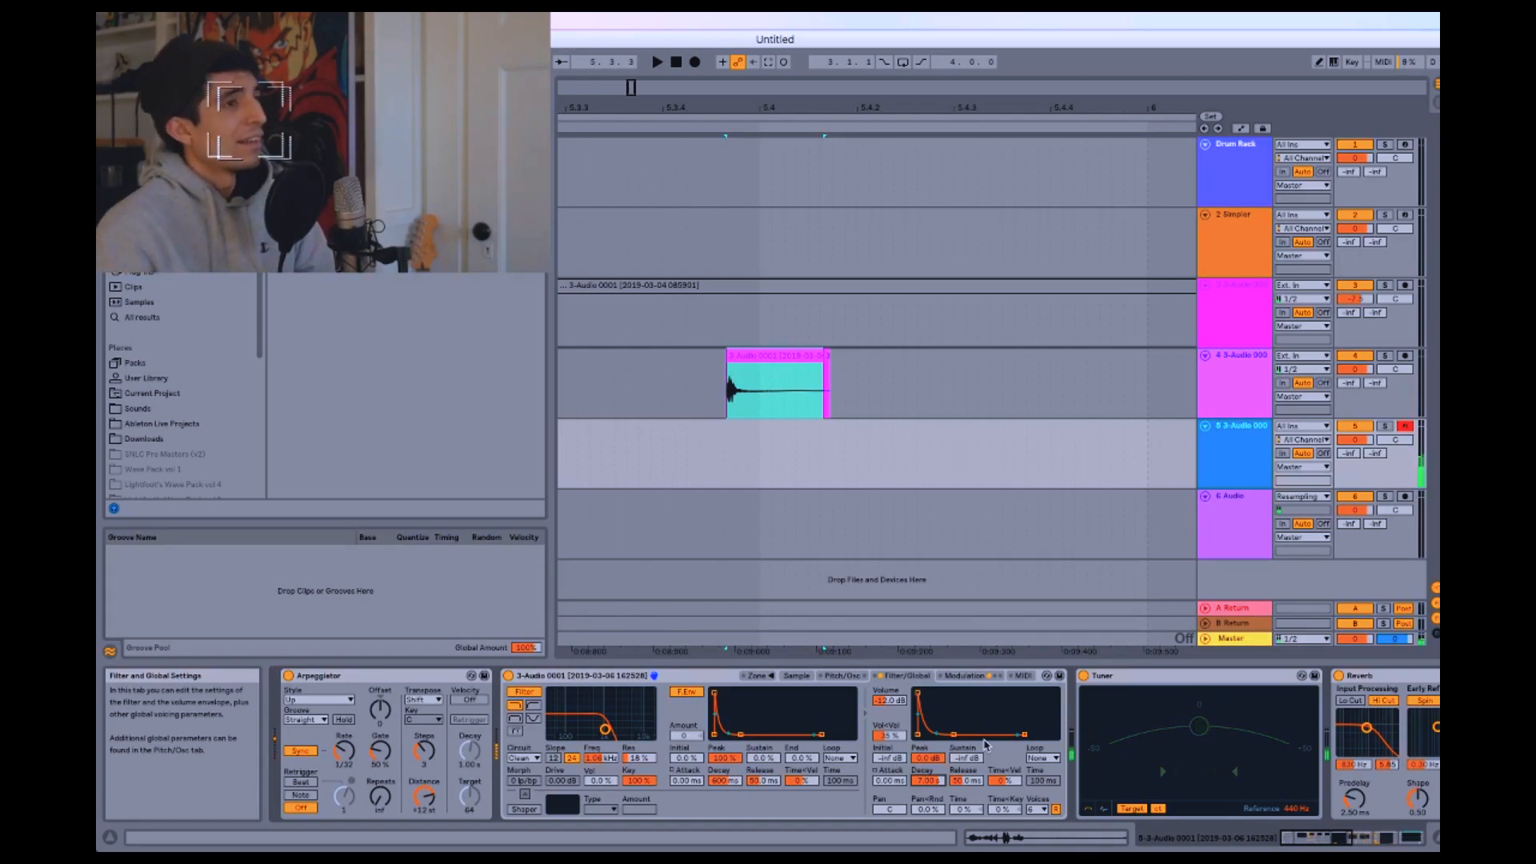
Turn off the Arpeggiator, then shorten the Sampler's volume envelope to a decay of about 317 ms and a release of 18.4 ms
{"action": "left_click", "coordinate": [289, 676]}
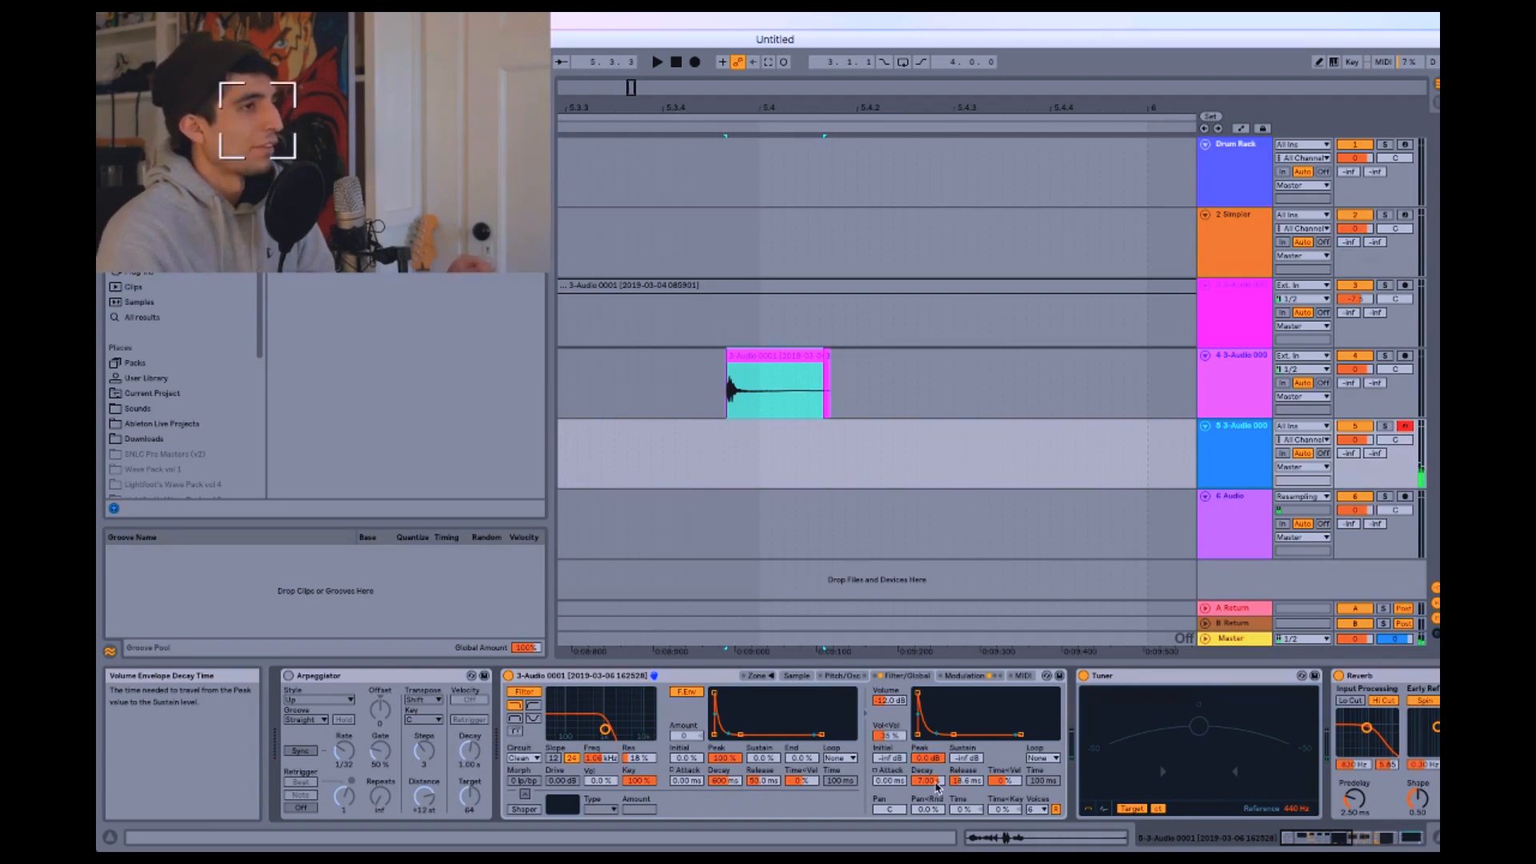
{"action": "left_click_drag", "start_coordinate": [935, 787], "coordinate": [936, 724]}
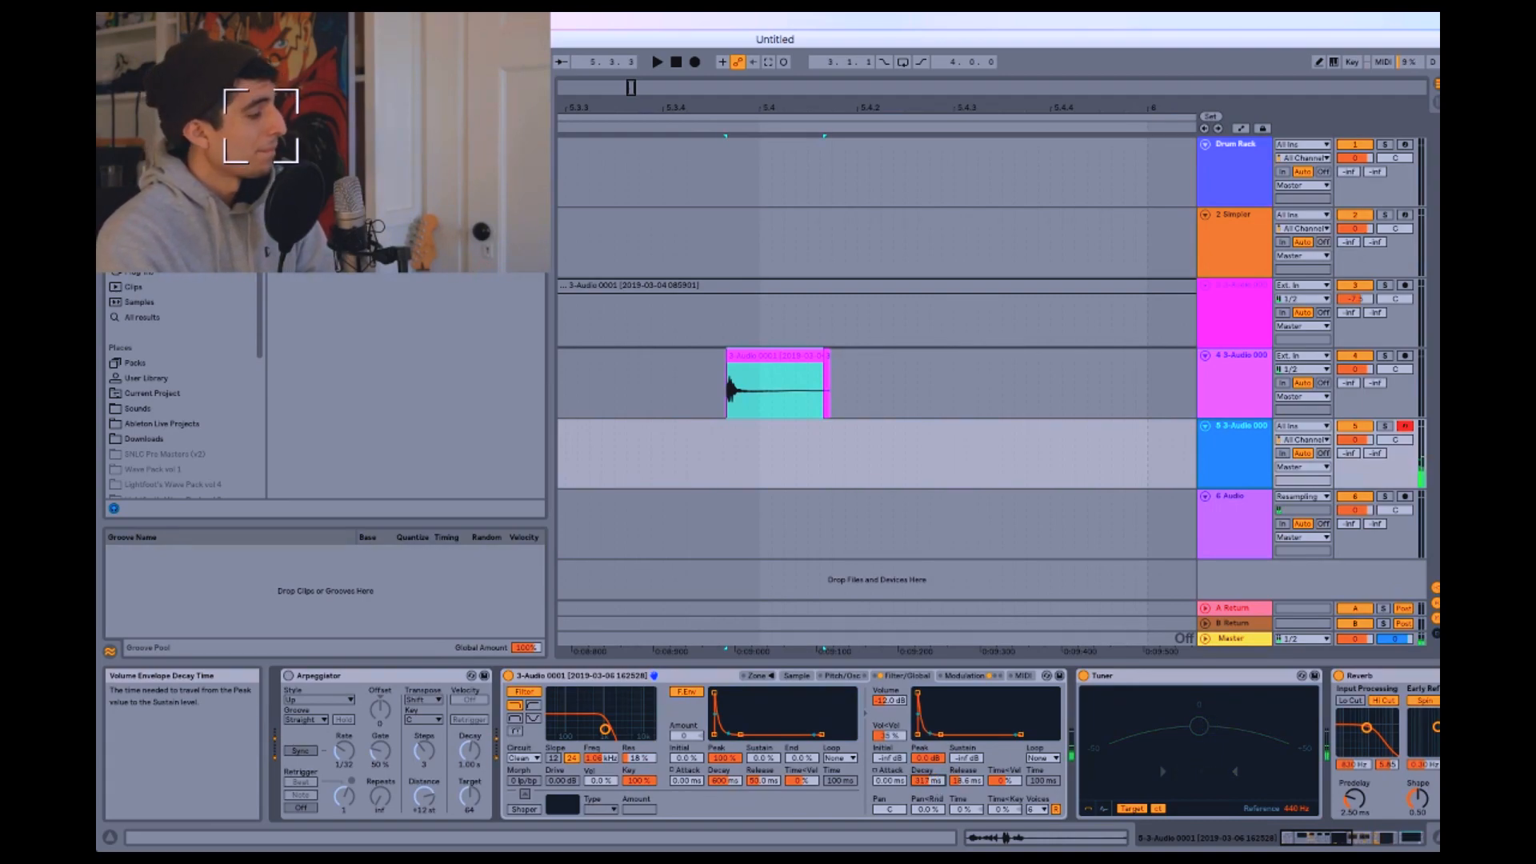